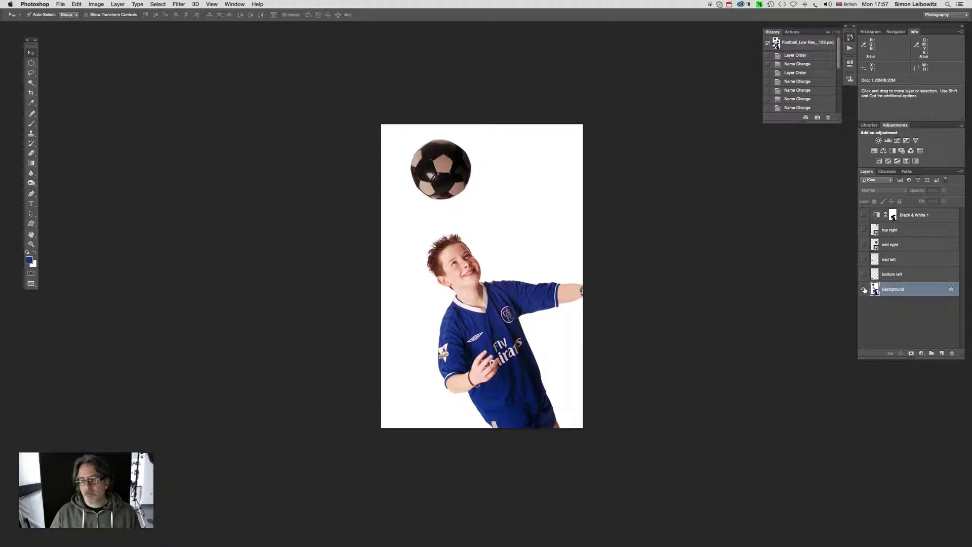
- Compare the original Background photo with the finished composite by isolating and restoring layer visibility, and view the mid left ball layer alone
left_click(864, 289, "alt")
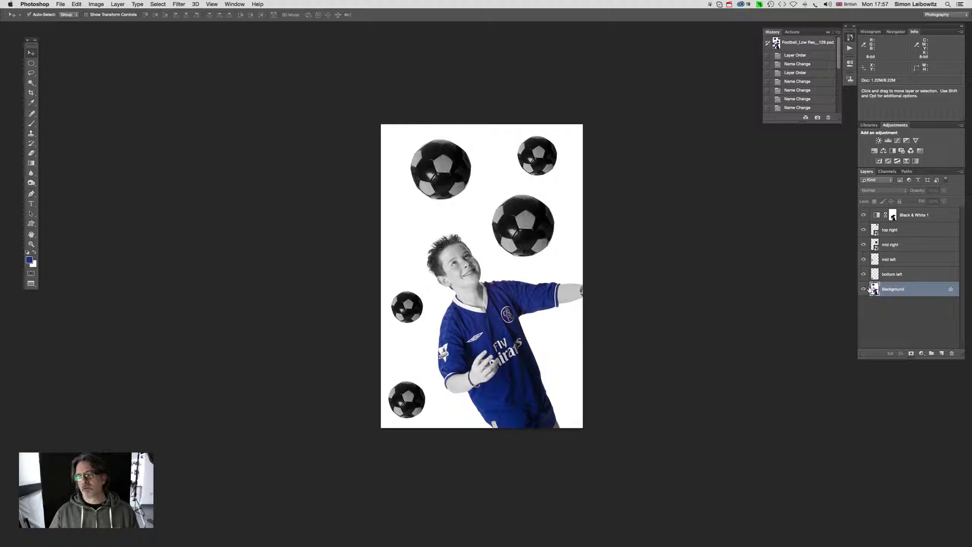
left_click(863, 289, "alt")
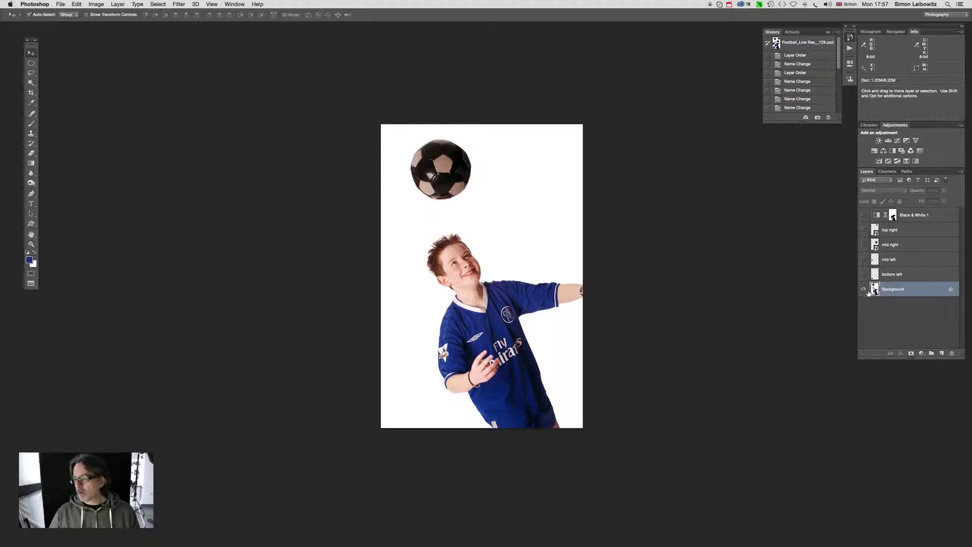
left_click(863, 289, "alt")
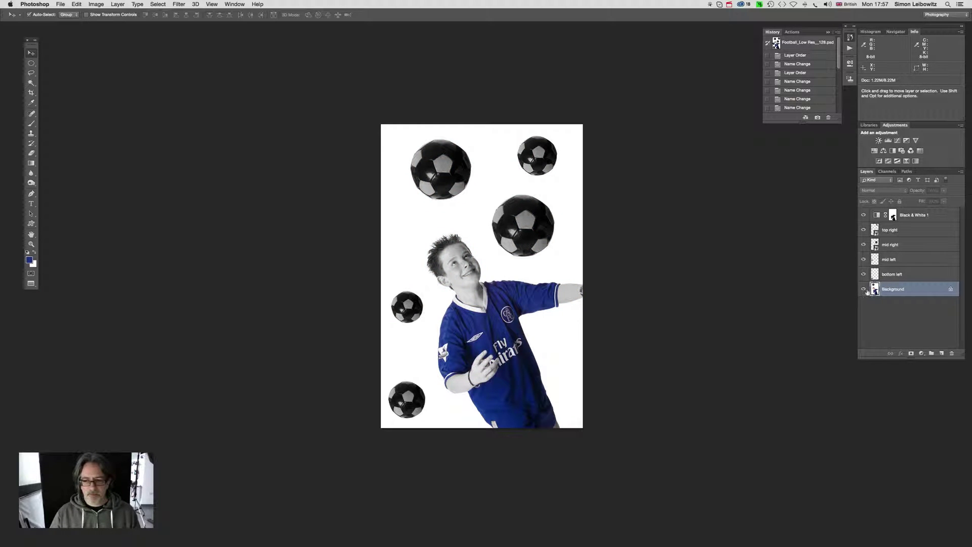
left_click(863, 289, "alt")
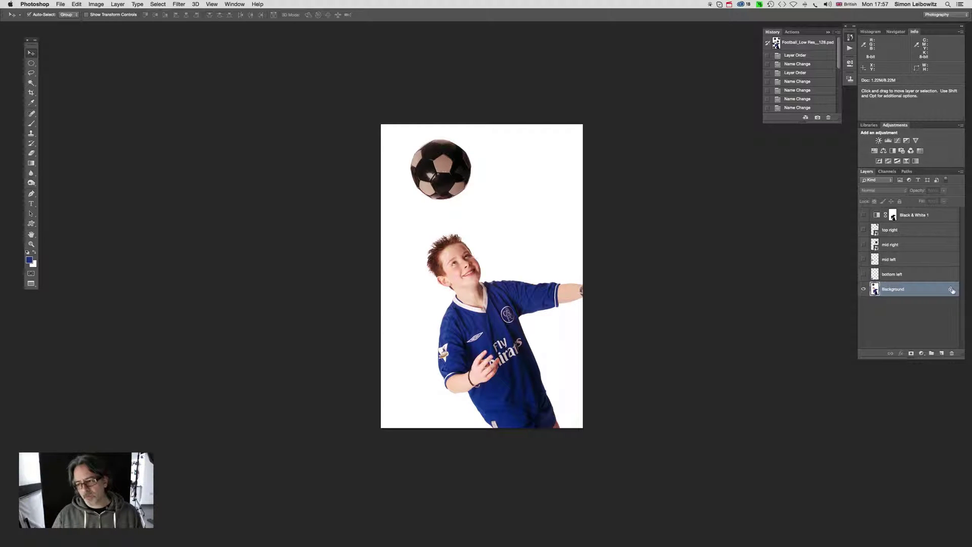
left_click(864, 289, "alt")
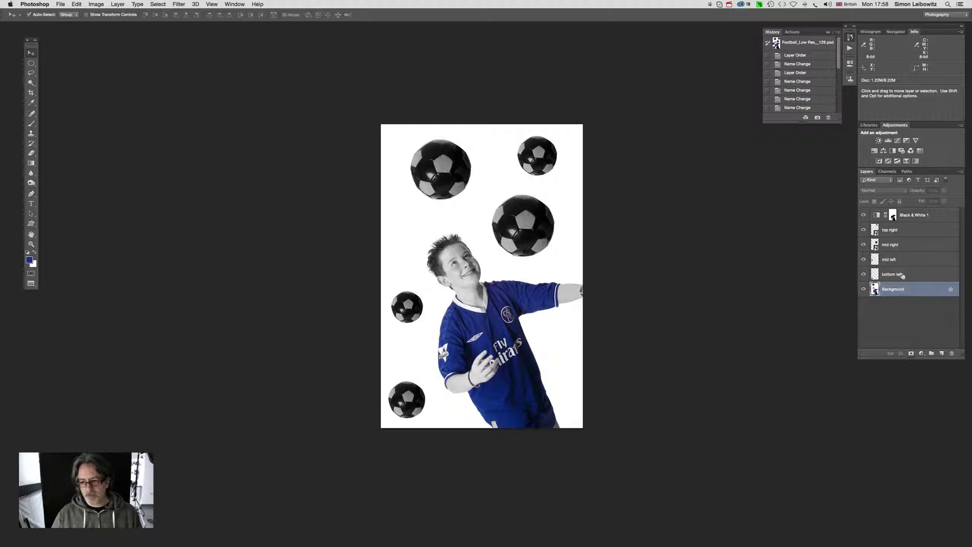
left_click(864, 289, "alt")
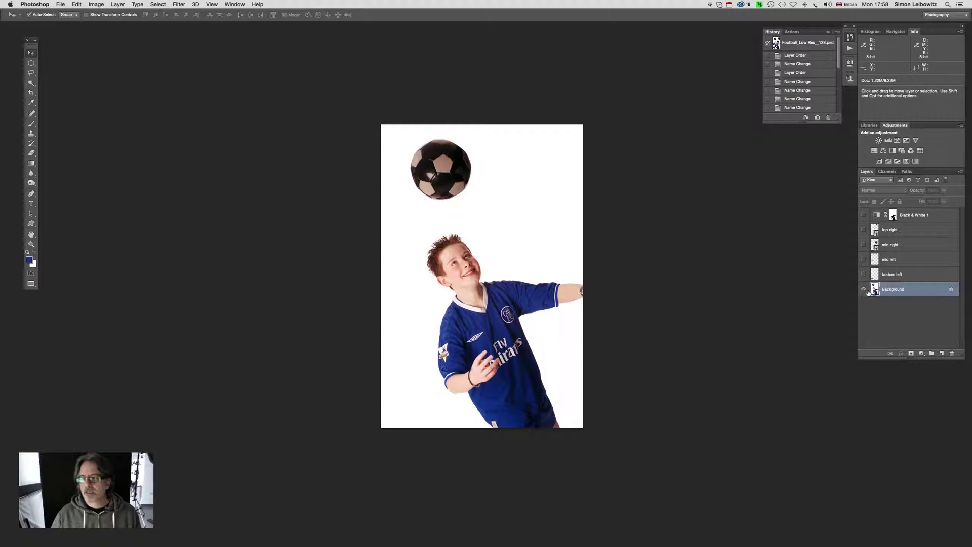
left_click(864, 289, "alt")
left_click(864, 290, "alt")
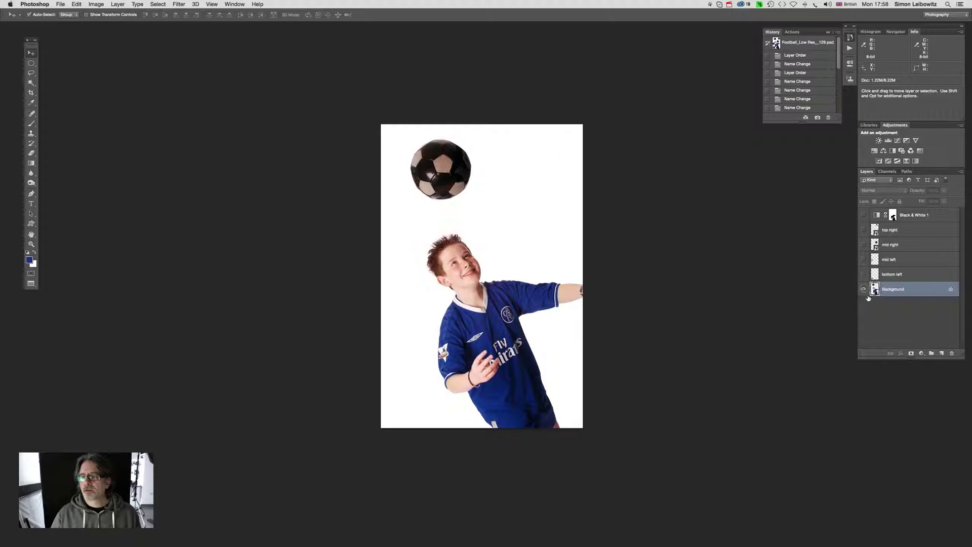
left_click(864, 290, "alt")
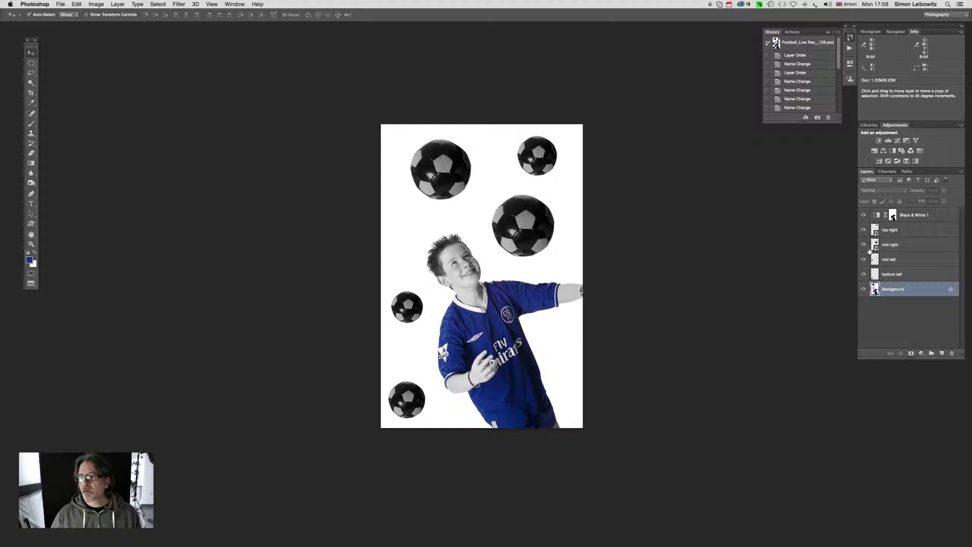
left_click(863, 260, "alt")
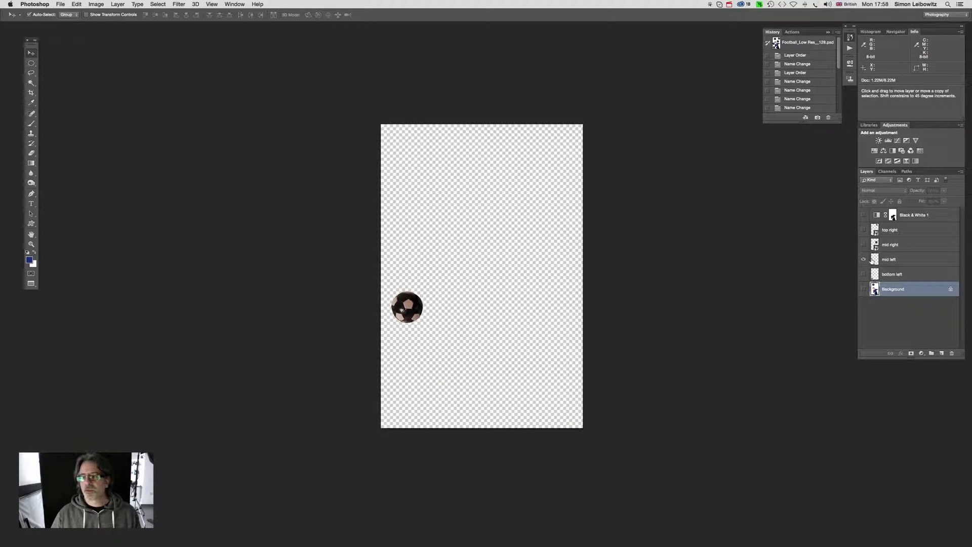
left_click(864, 260, "alt")
left_click(865, 289, "alt")
left_click(865, 289, "alt")
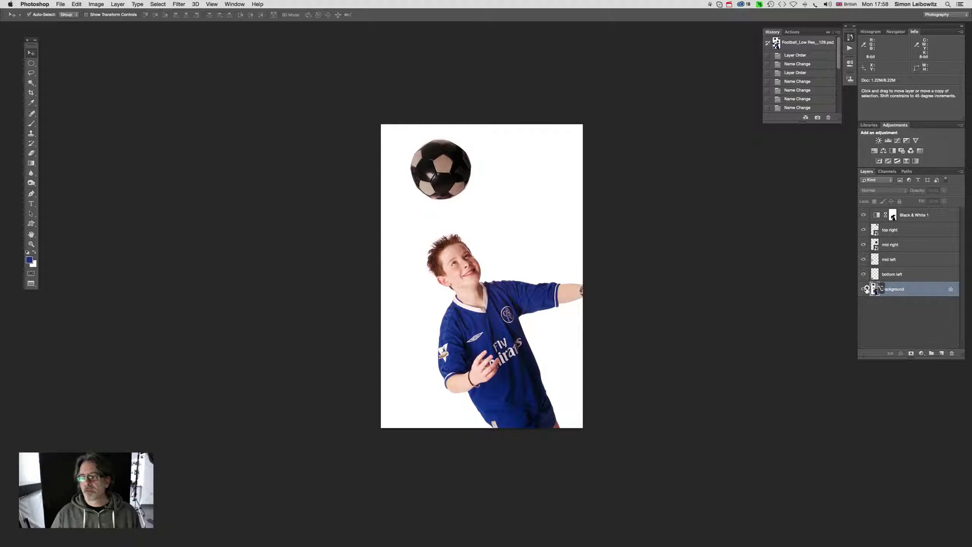
left_click(865, 289, "alt")
left_click(865, 289, "alt")
left_click(865, 289, "alt")
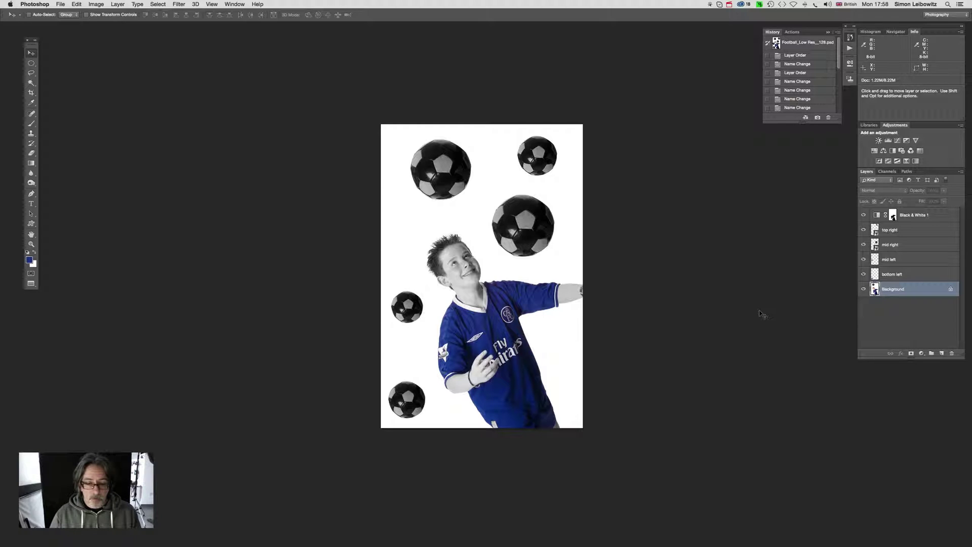
- Switch to the single-layer football work file and activate the Eyedropper tool
key("super+grave")
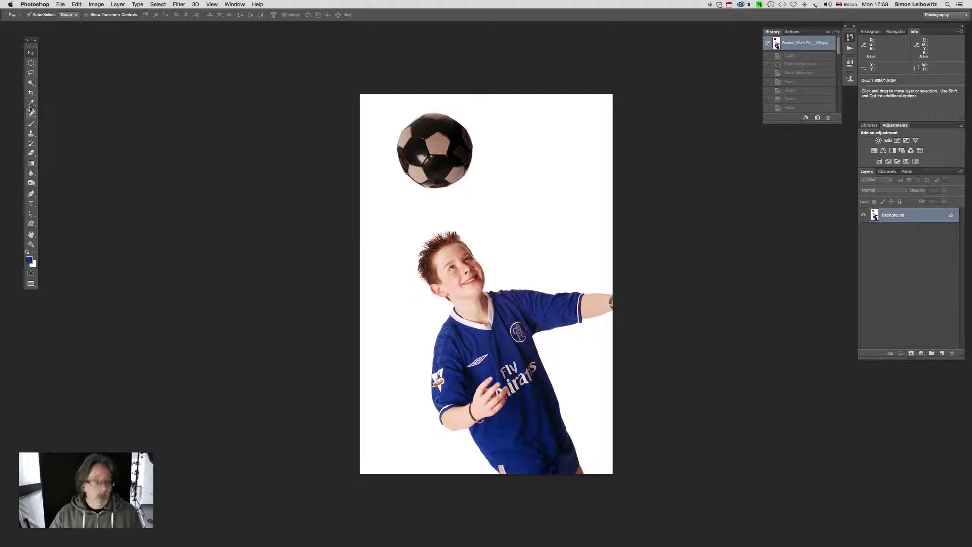
key("F1")
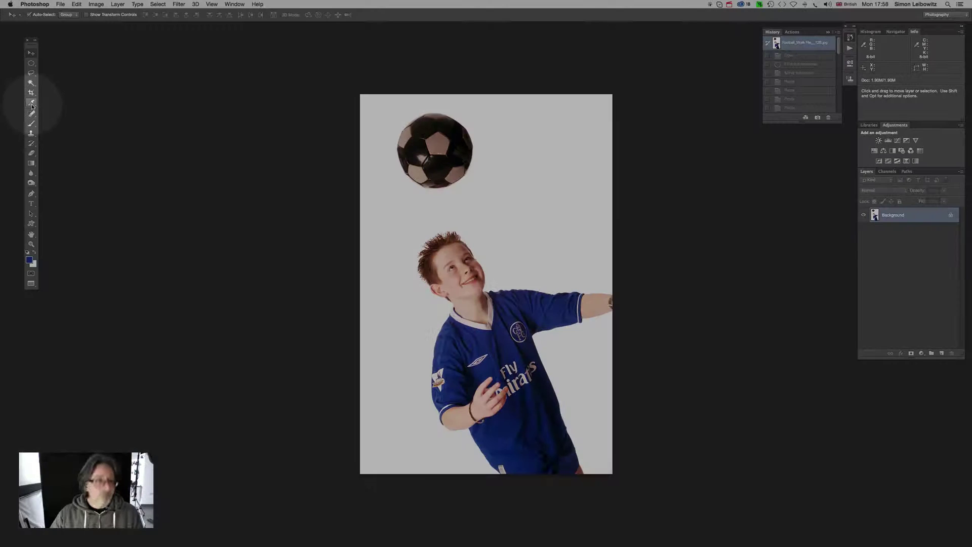
left_click_drag(32, 105, 64, 101)
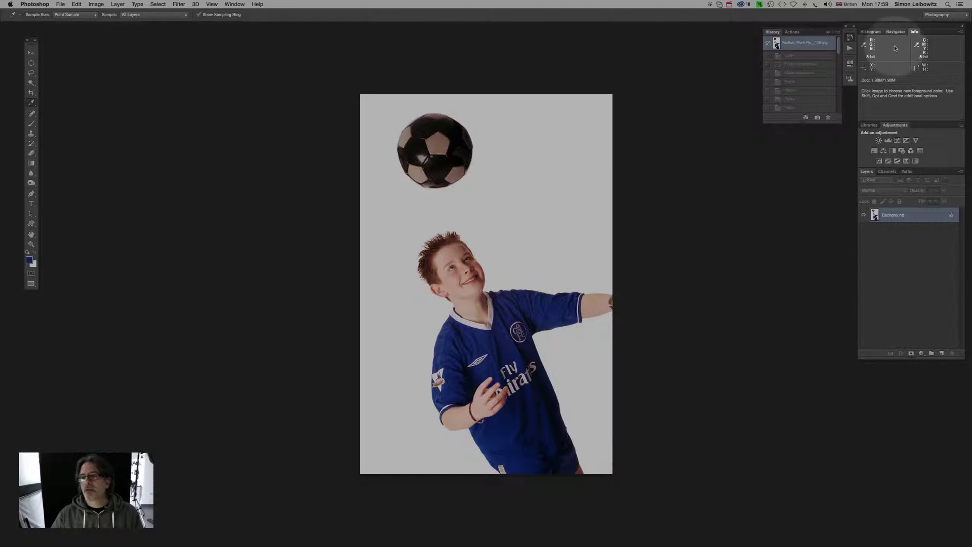
key("F1")
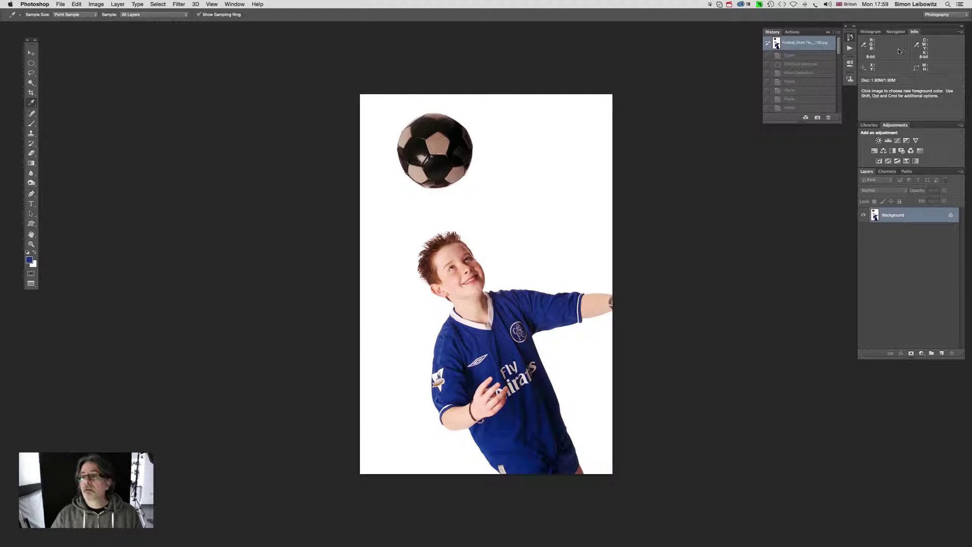
key("F1")
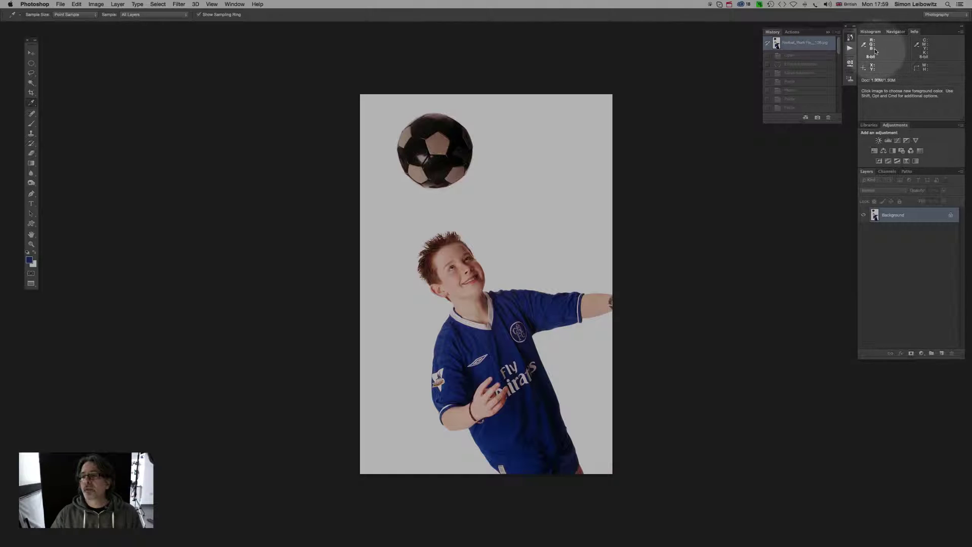
key("F1")
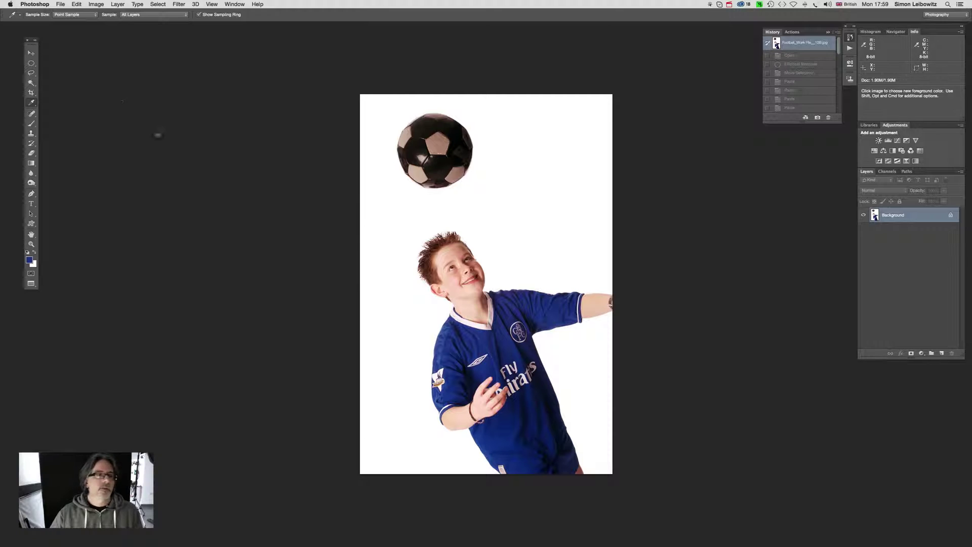
- Draw a circular Elliptical Marquee selection about 3.15 wide and high around the football, centred with a small margin
left_click(31, 62)
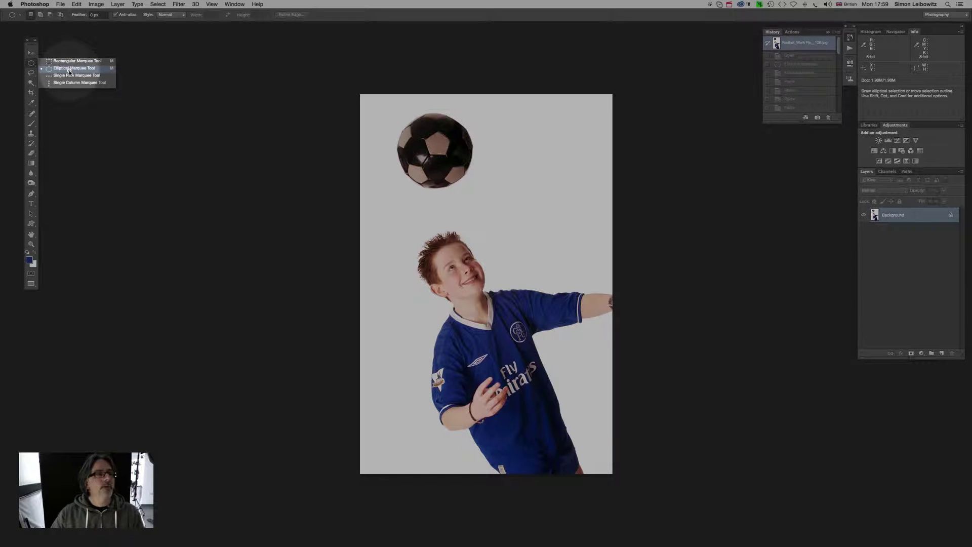
left_click(70, 69)
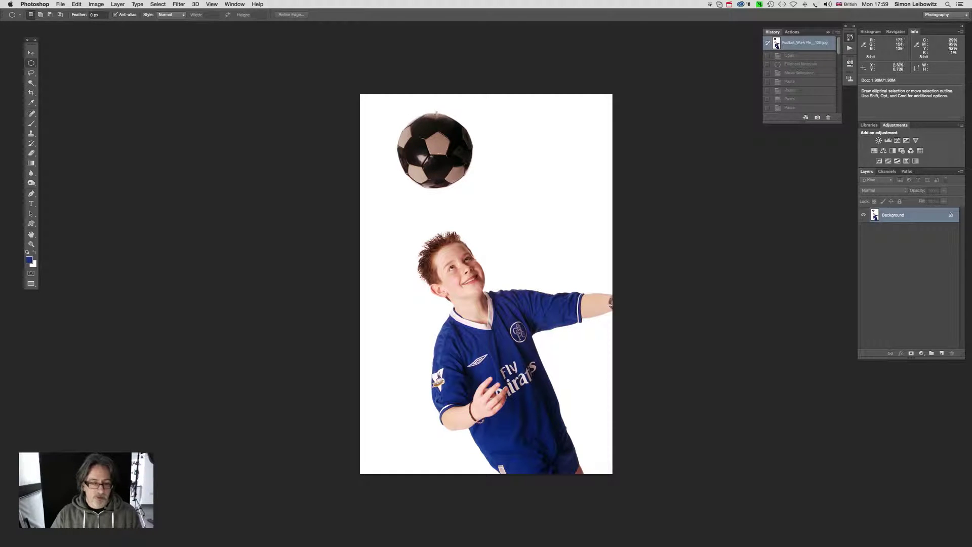
left_click_drag(397, 115, 461, 182)
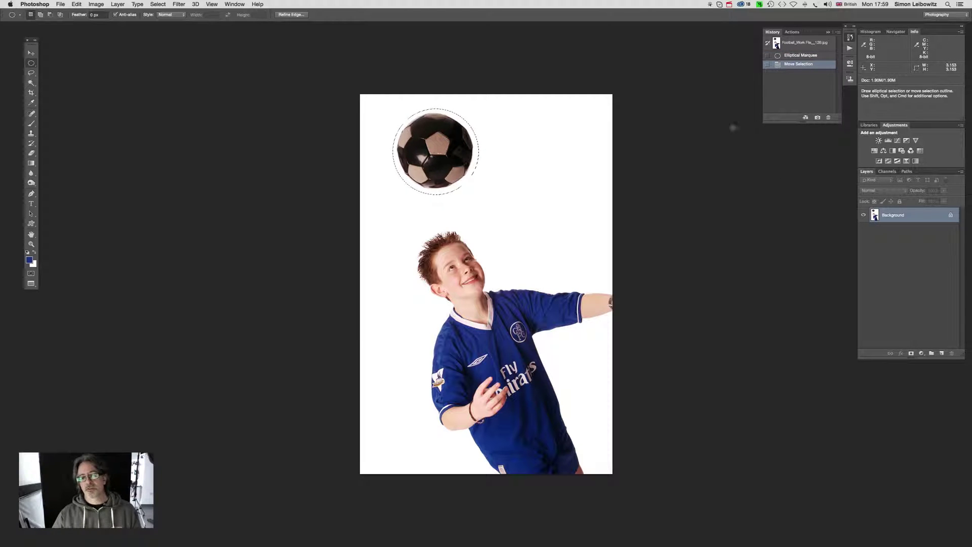
left_click_drag(455, 181, 452, 181)
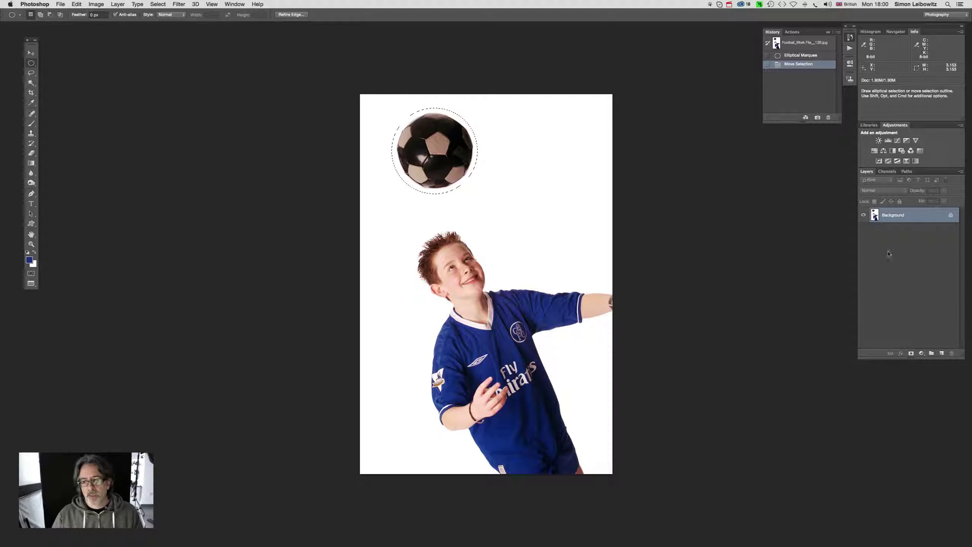
- Copy the selected football and paste it onto a new layer
left_click(79, 6)
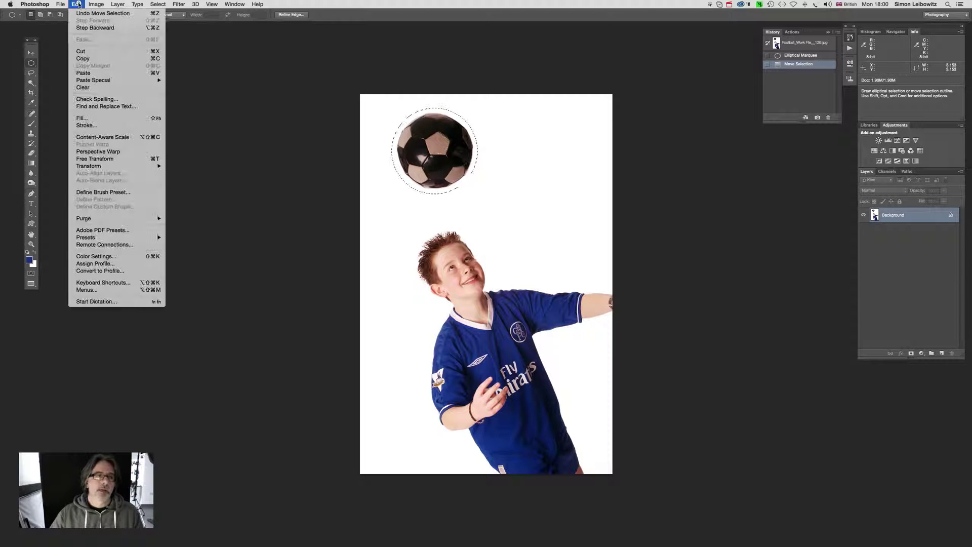
left_click(87, 58)
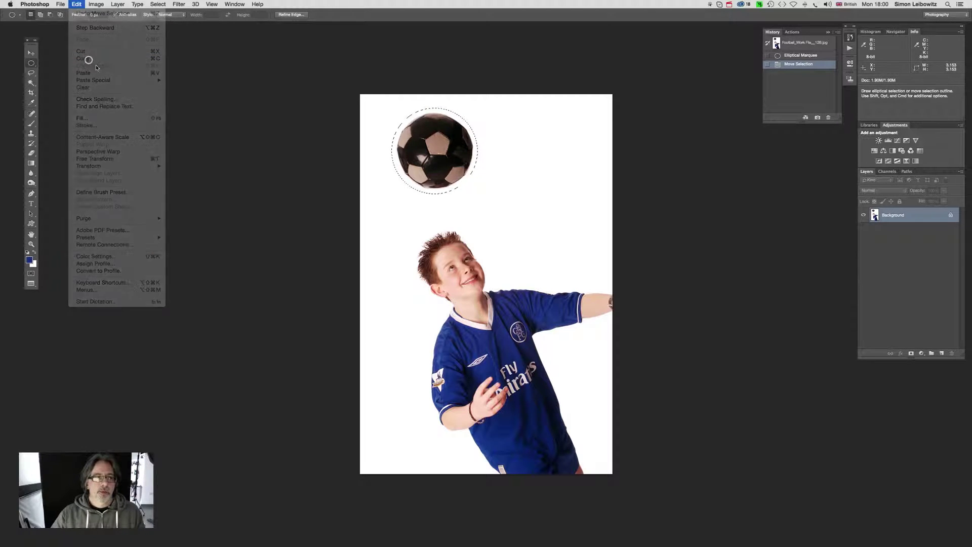
left_click(79, 5)
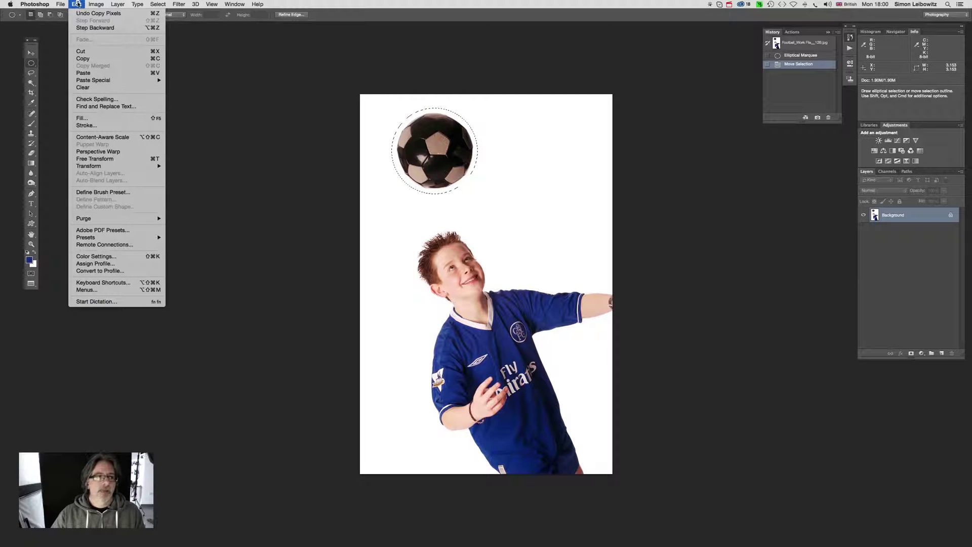
left_click(84, 72)
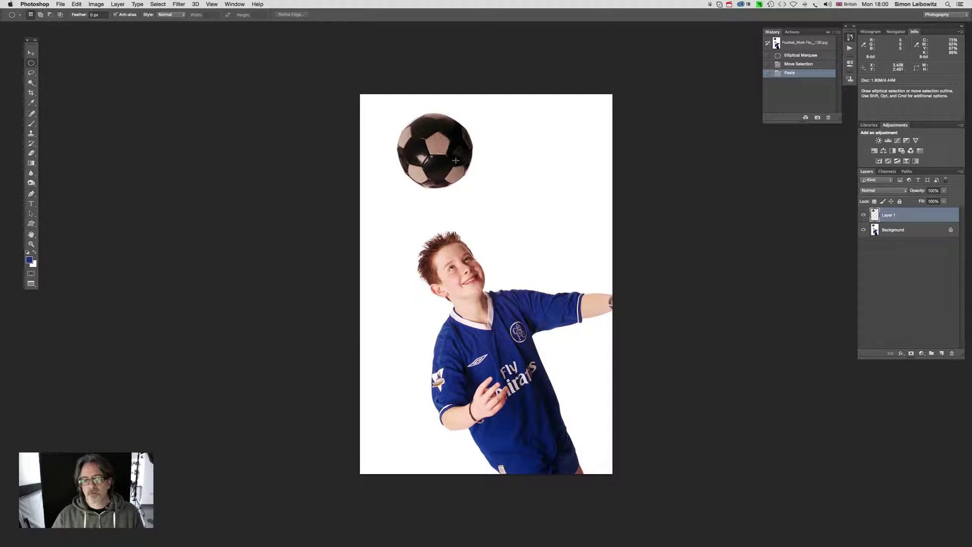
- Check the pasted football by toggling the visibility of its layer and of the Background, leaving both shown
left_click(864, 215)
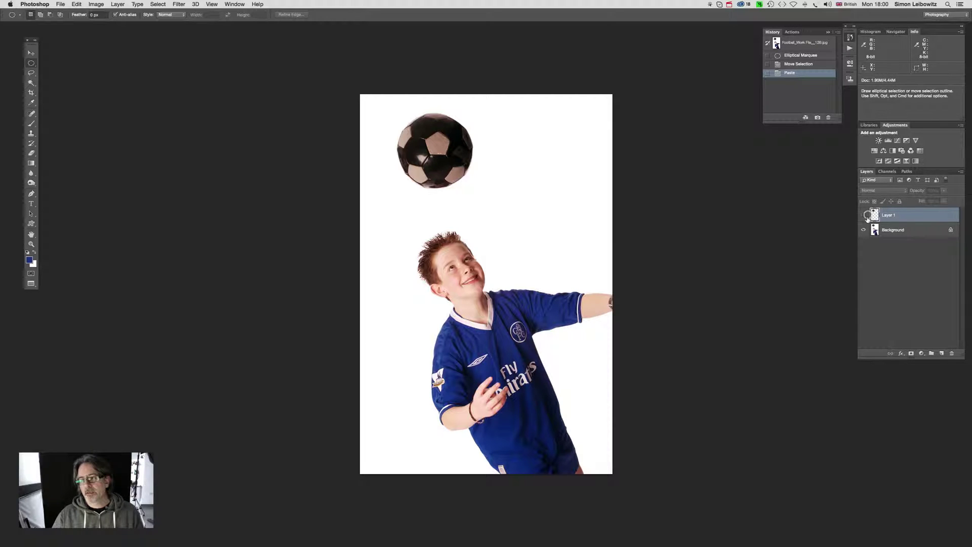
left_click(865, 215)
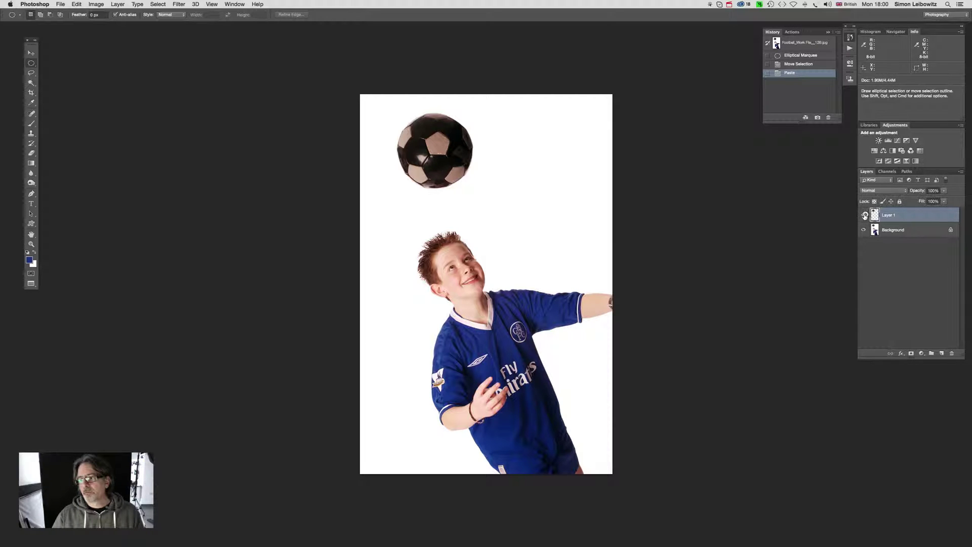
left_click(864, 230)
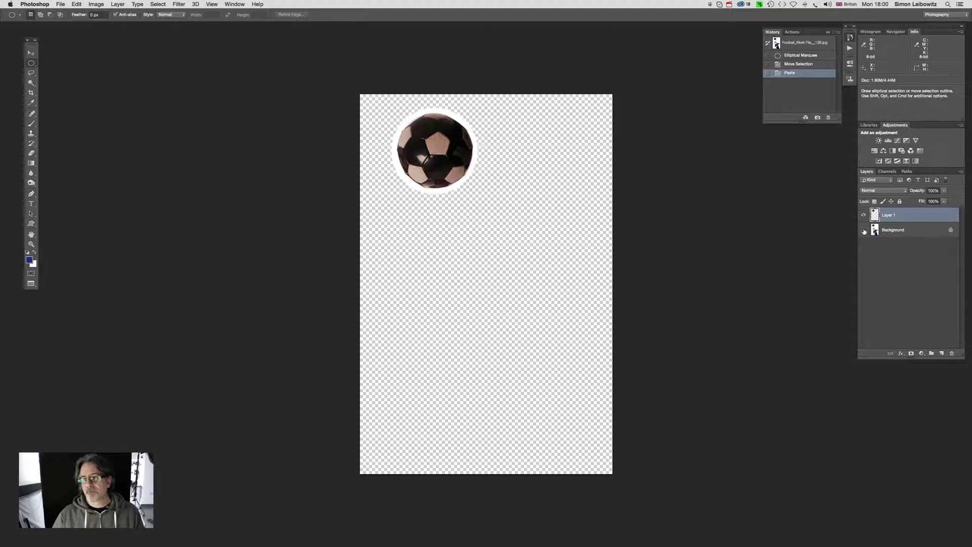
left_click(864, 230)
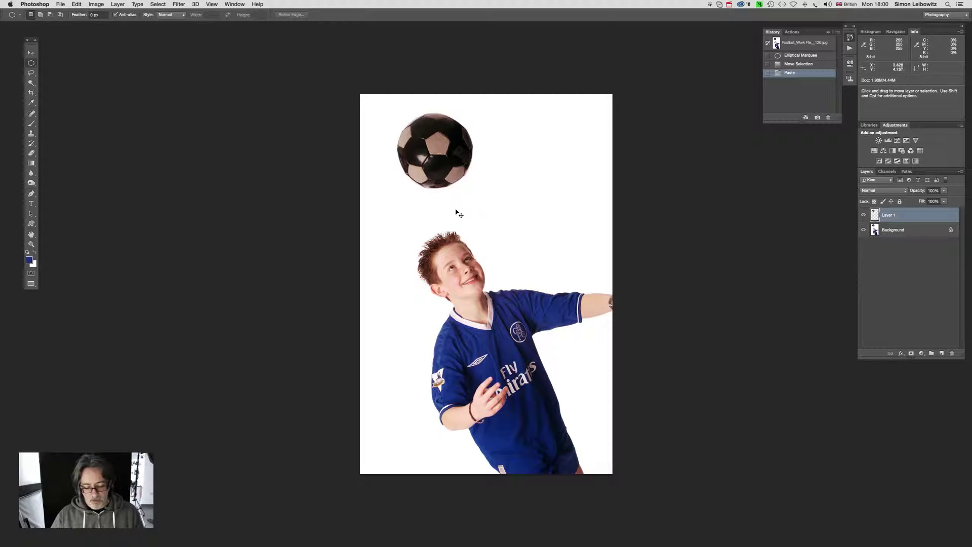
- Paste three more copies of the football onto their own layers
left_click(76, 4)
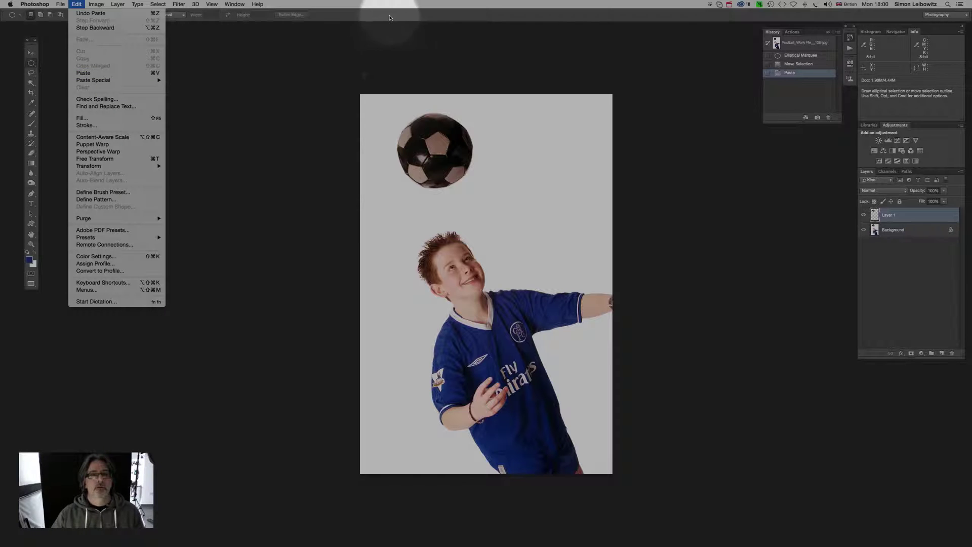
key("super+v")
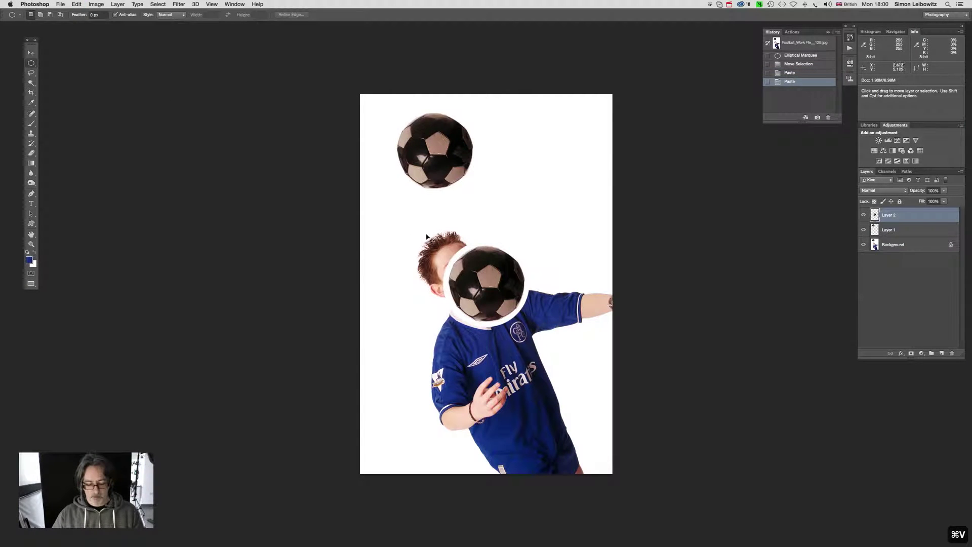
key("super+v")
key("super+v")
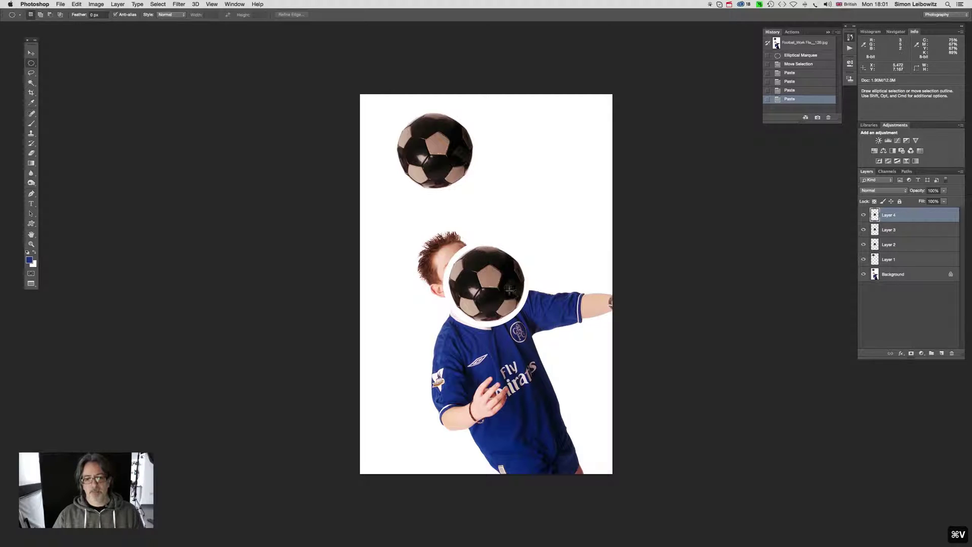
- Move the four pasted footballs to the photo's lower left, right of the boy's head, upper right and middle left
key("v")
left_click_drag(493, 293, 395, 429)
left_click_drag(544, 253, 508, 258)
left_click_drag(564, 152, 582, 154)
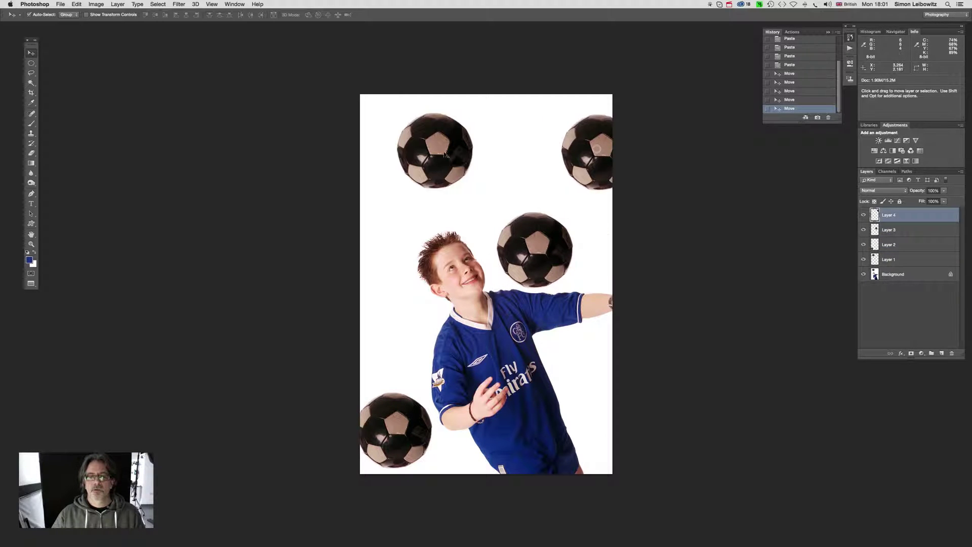
left_click_drag(437, 154, 391, 316)
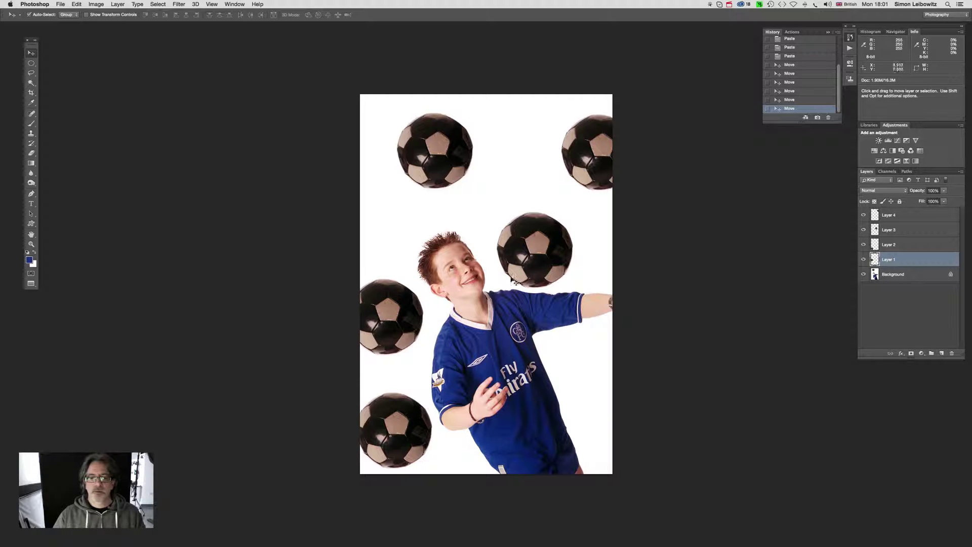
- Fine-tune the four copies' positions, bringing the upper-right ball fully inside the photo, and select the middle-left ball's layer
left_click_drag(547, 257, 547, 235)
left_click_drag(590, 149, 558, 138)
left_click_drag(540, 231, 543, 234)
left_click_drag(380, 325, 386, 322)
left_click_drag(391, 431, 388, 436)
left_click(396, 327)
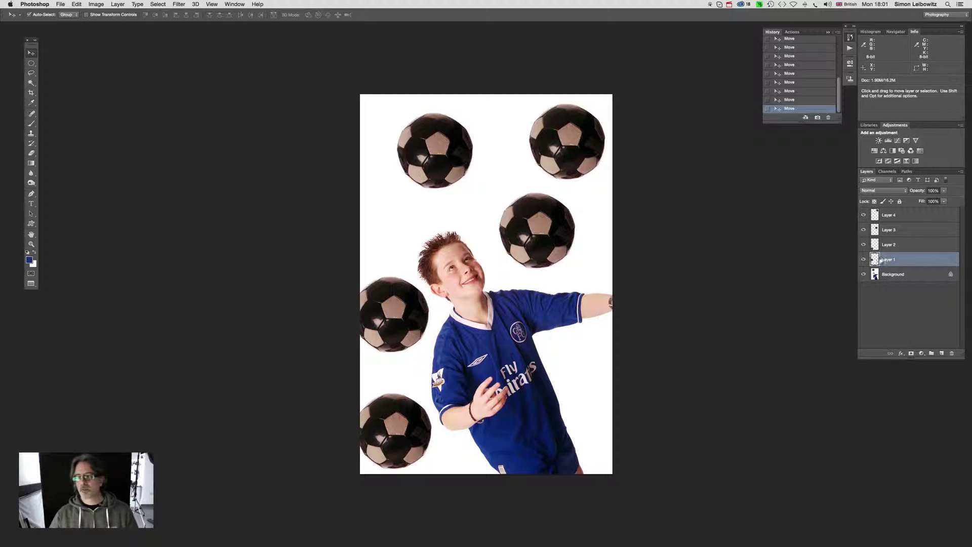
- Identify the middle-left and bottom-left balls' layers by toggling their visibility, and move the bottom-left ball's layer directly above Background
left_click(864, 259)
left_click(863, 259)
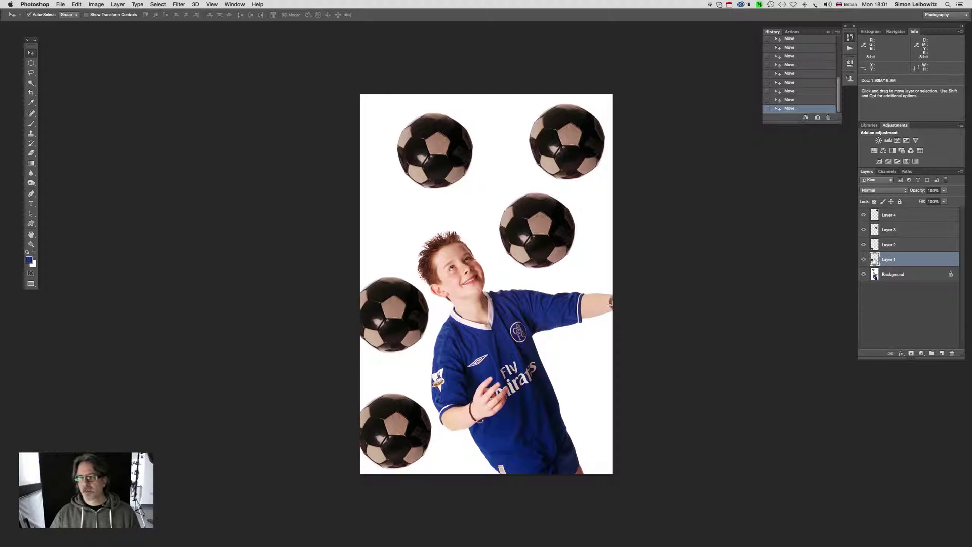
left_click(881, 247)
left_click(864, 245)
left_click(865, 244)
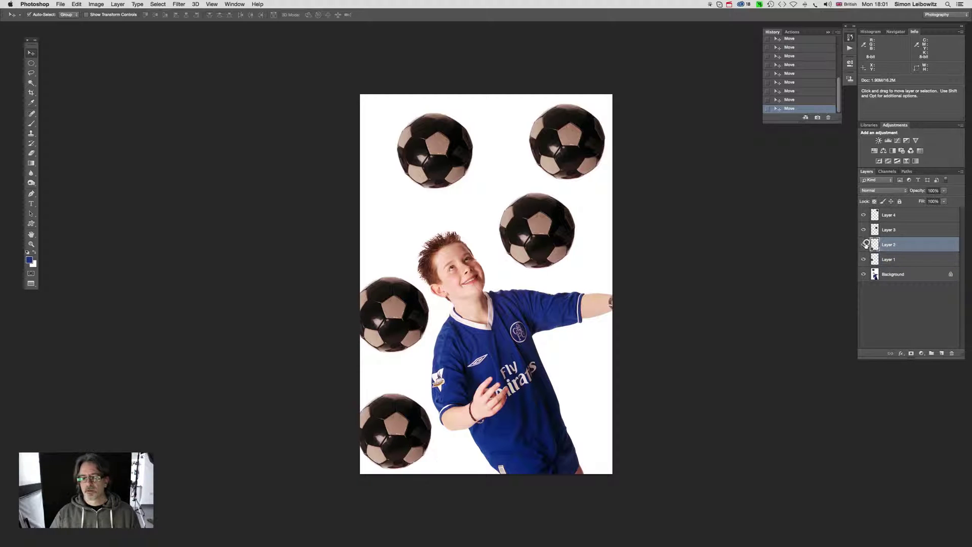
left_click_drag(876, 244, 883, 263)
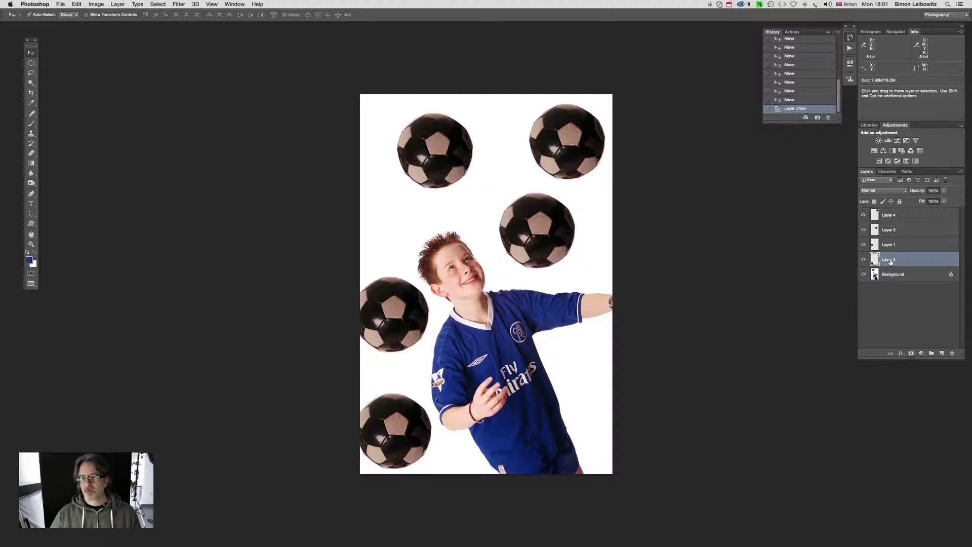
- Check the layer directly above Background by toggling its visibility and rename it "bottom left"
left_click(863, 260)
left_click(863, 260)
double_click(888, 259)
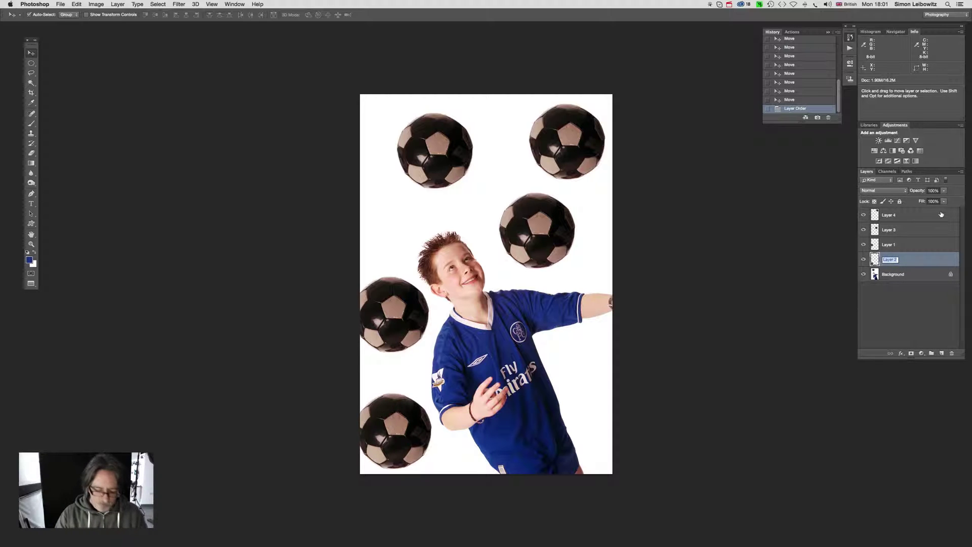
type("bottom left")
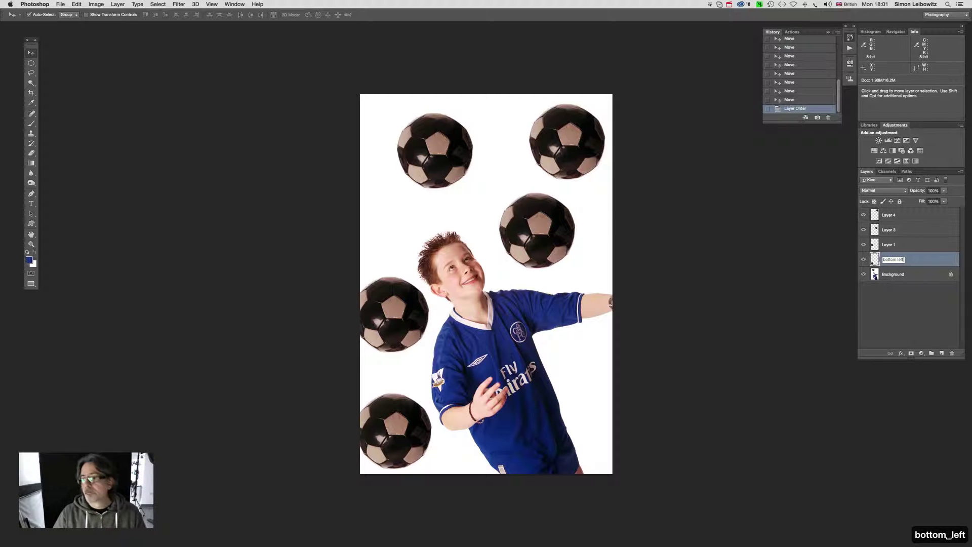
key("Return")
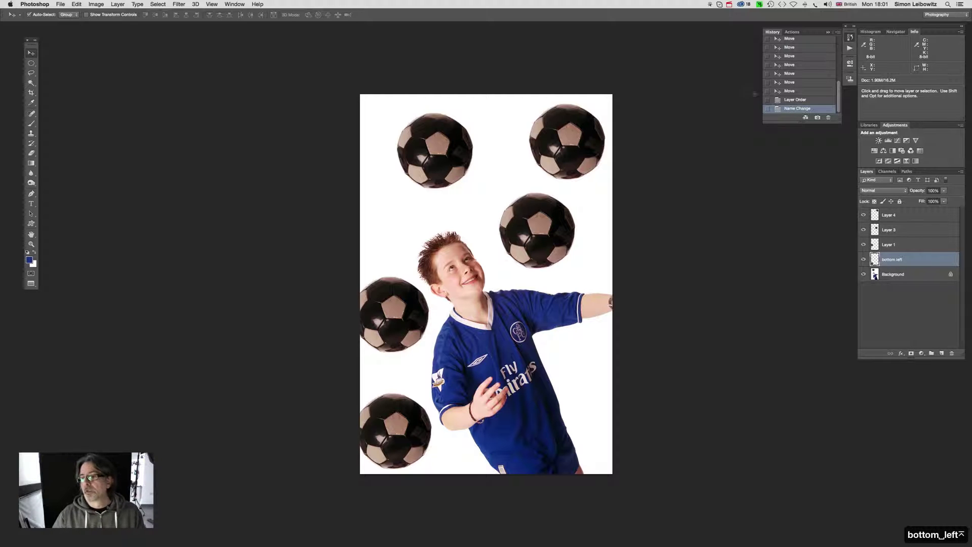
- Check the middle-left football's layer by toggling its visibility and rename it "mid left"
left_click(864, 244)
left_click(863, 244)
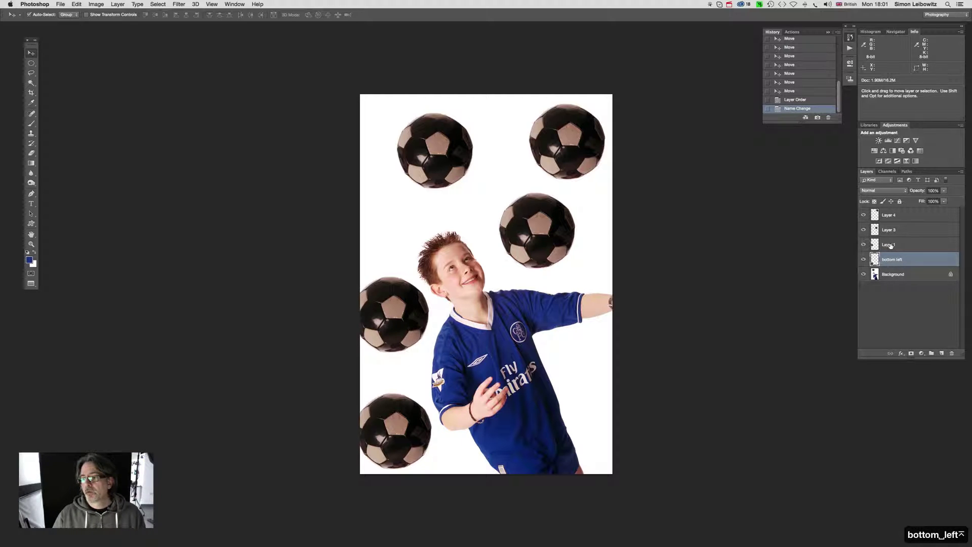
double_click(890, 245)
type("mid left")
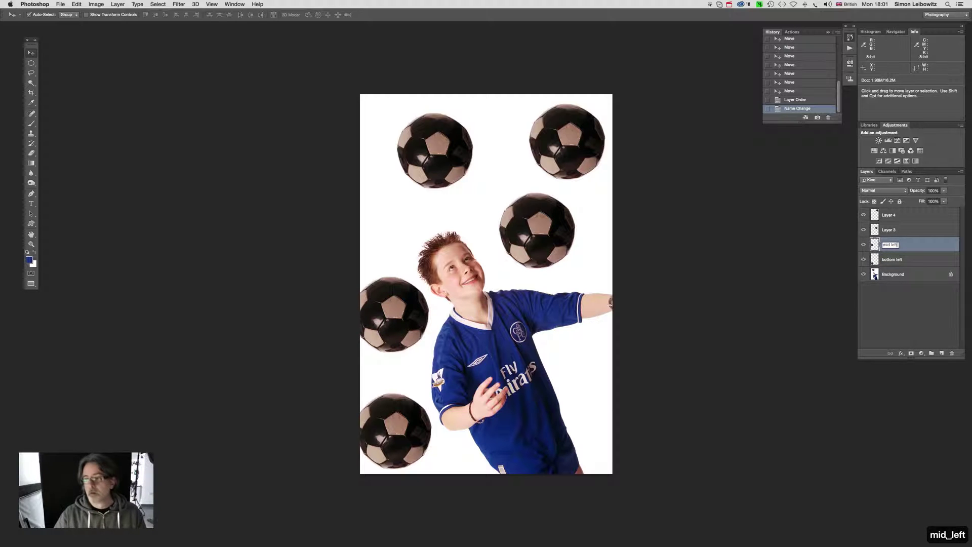
key("Return")
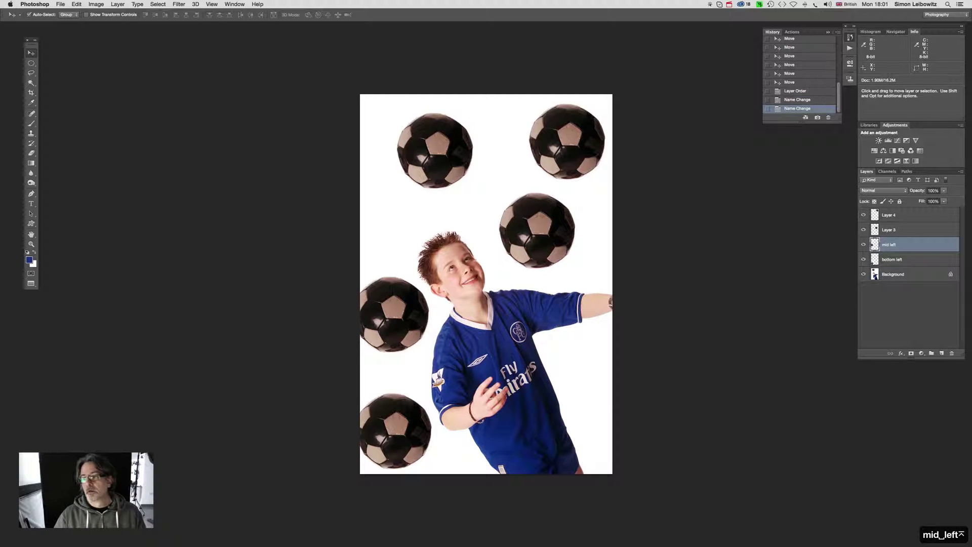
- Check which ball Layer 3 holds by toggling its visibility and rename the layer "mid right"
left_click(863, 229)
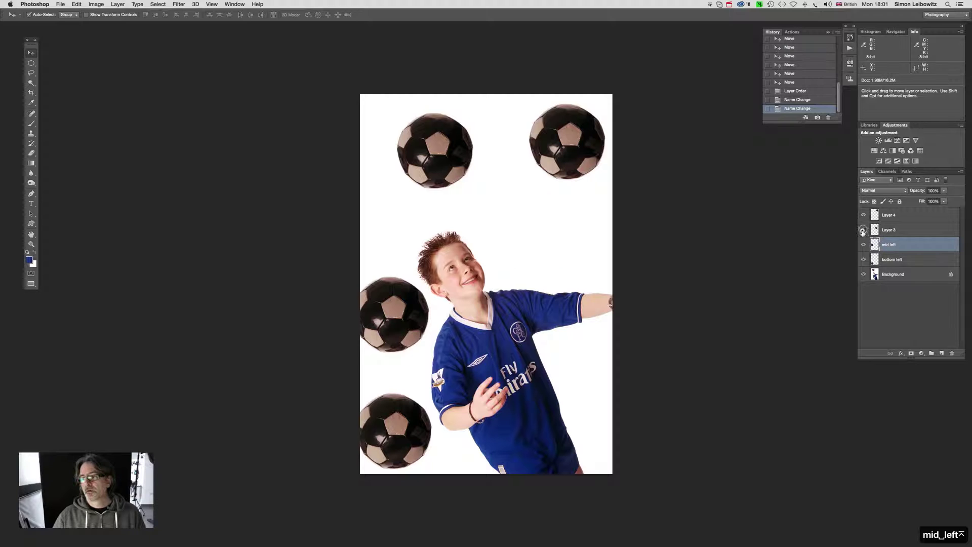
left_click(863, 229)
double_click(889, 229)
type("mid rig")
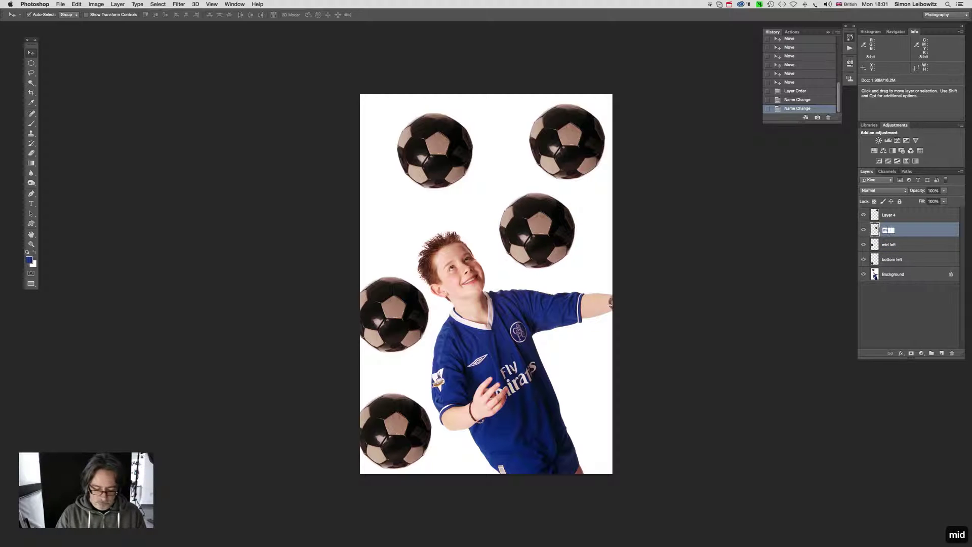
type("ht")
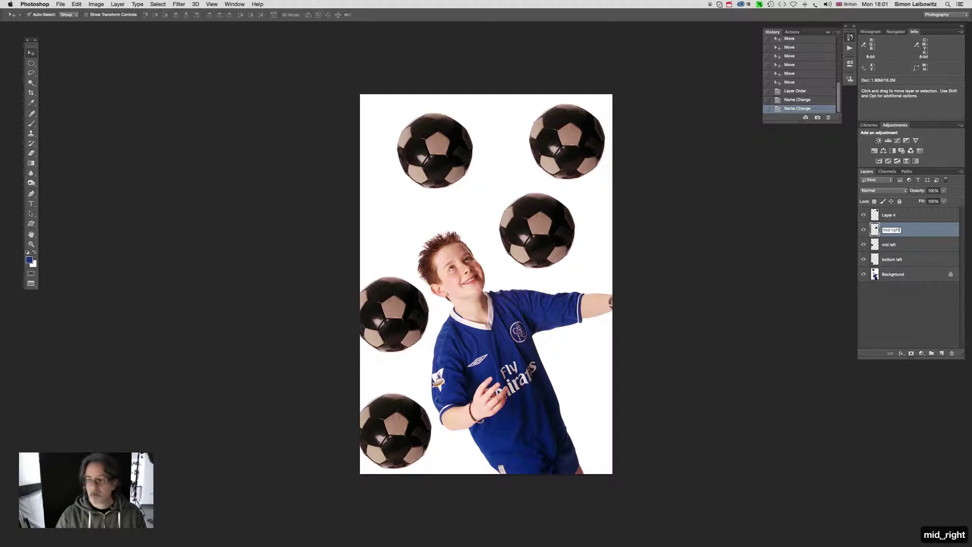
key("Return")
- Rename the topmost layer, holding the upper-right football, as "top right"
double_click(887, 214)
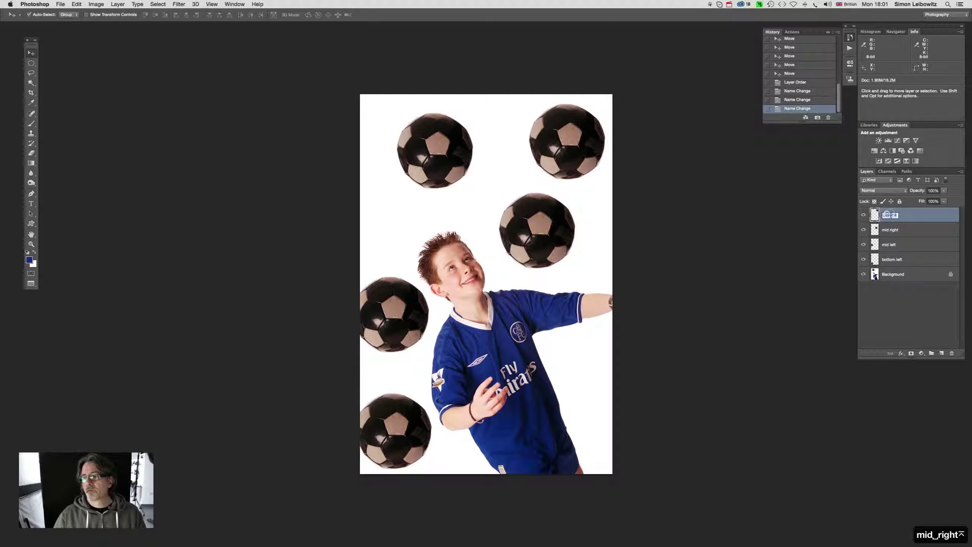
type("top ")
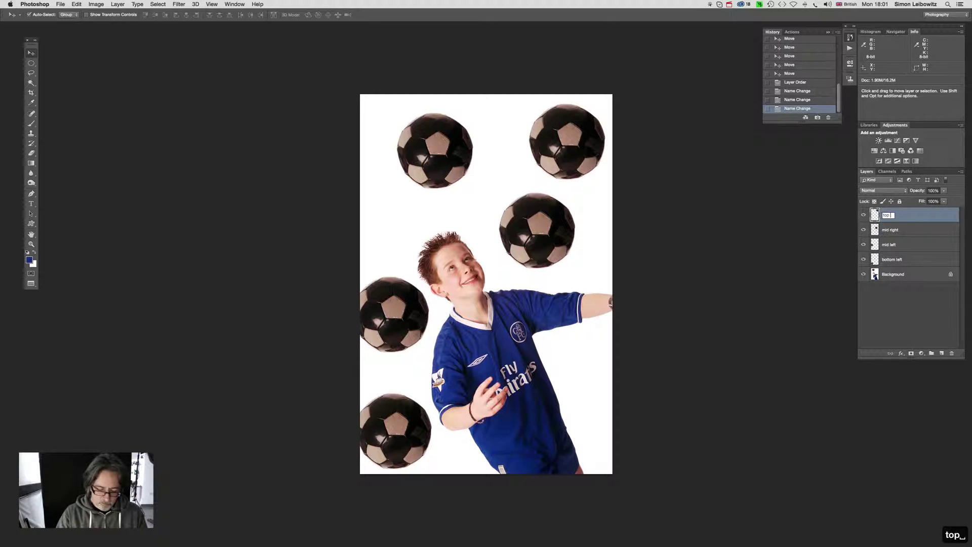
type("right")
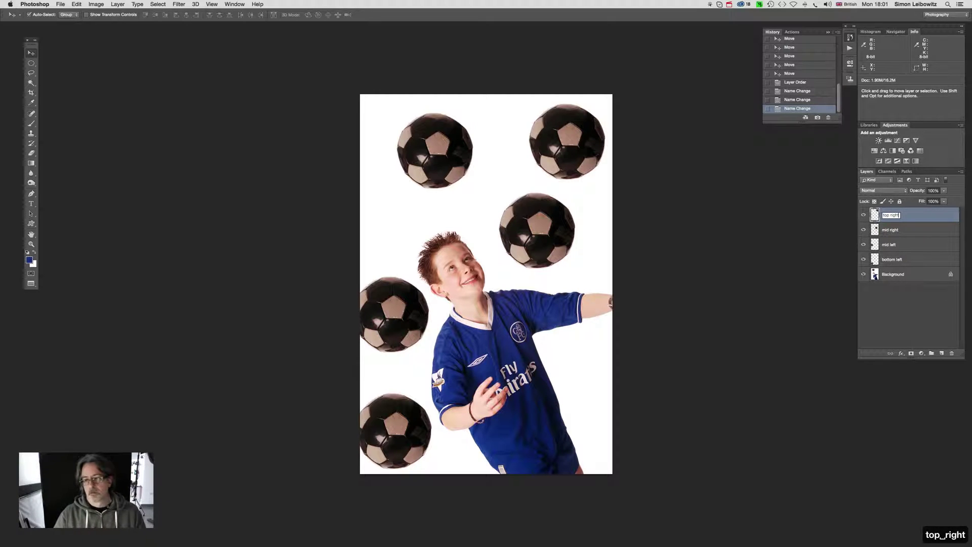
key("Return")
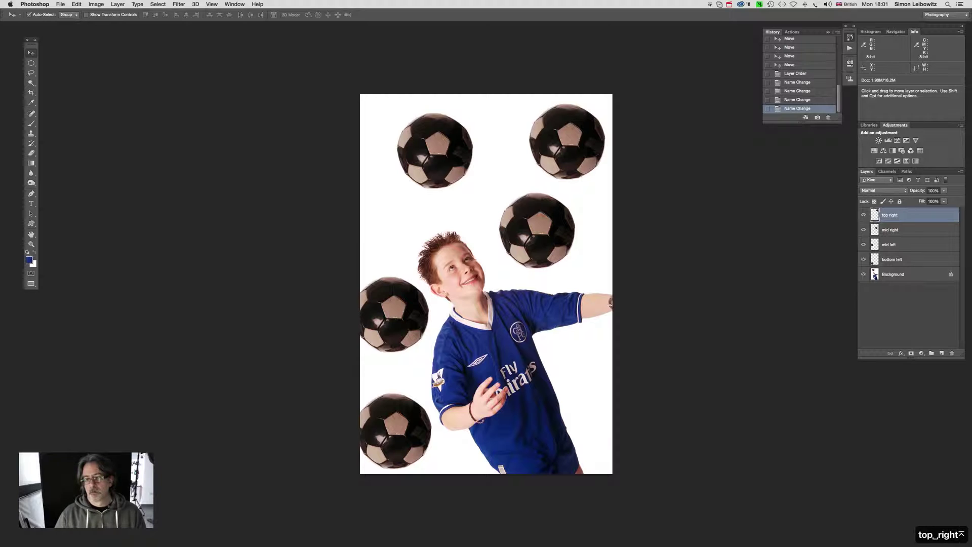
- Scale the football on the "bottom left" layer proportionally to about 53% with Free Transform and place it fully inside the photo
left_click(877, 261)
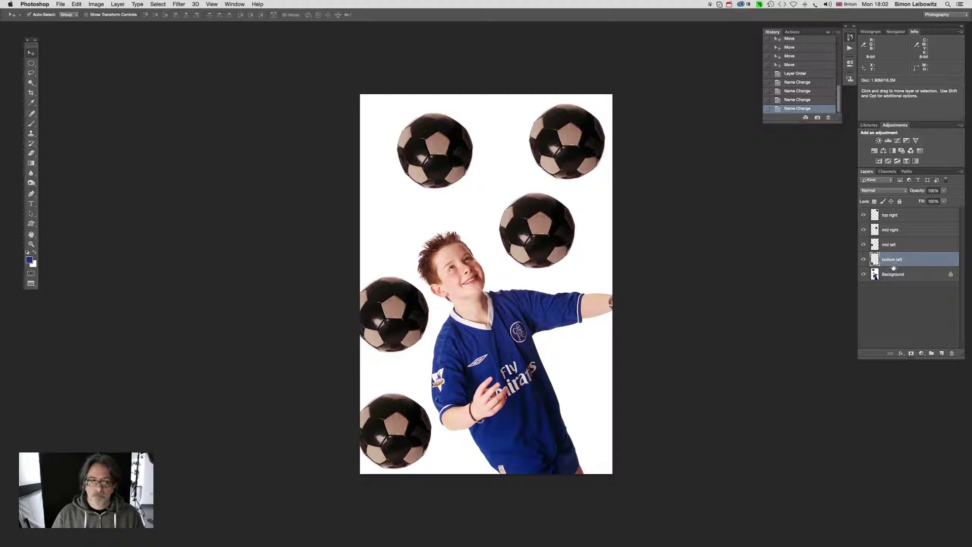
left_click(77, 5)
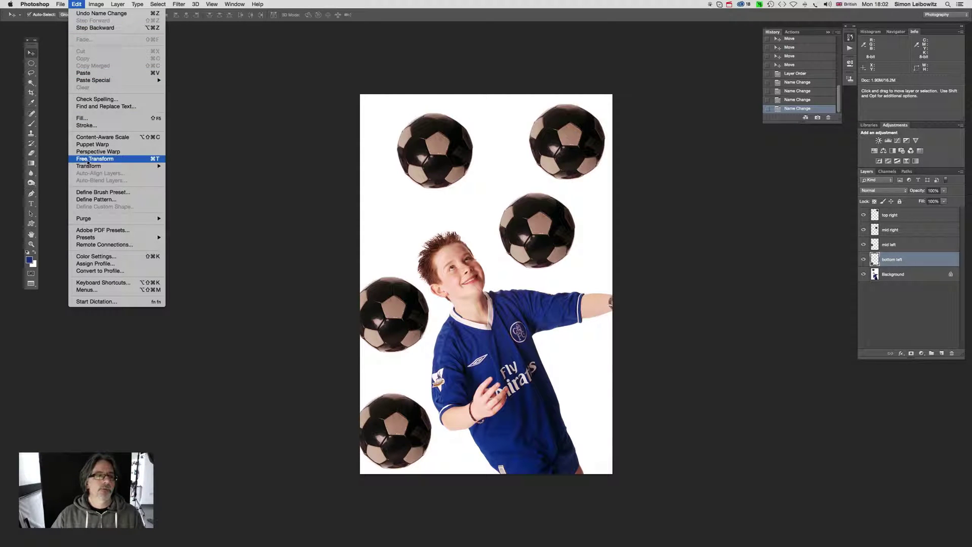
mouse_move(91, 168)
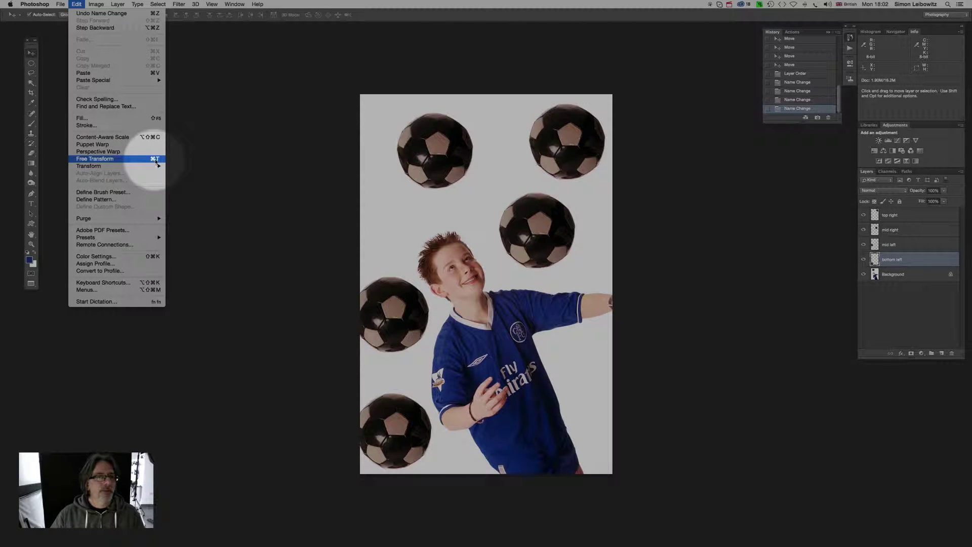
left_click(152, 160)
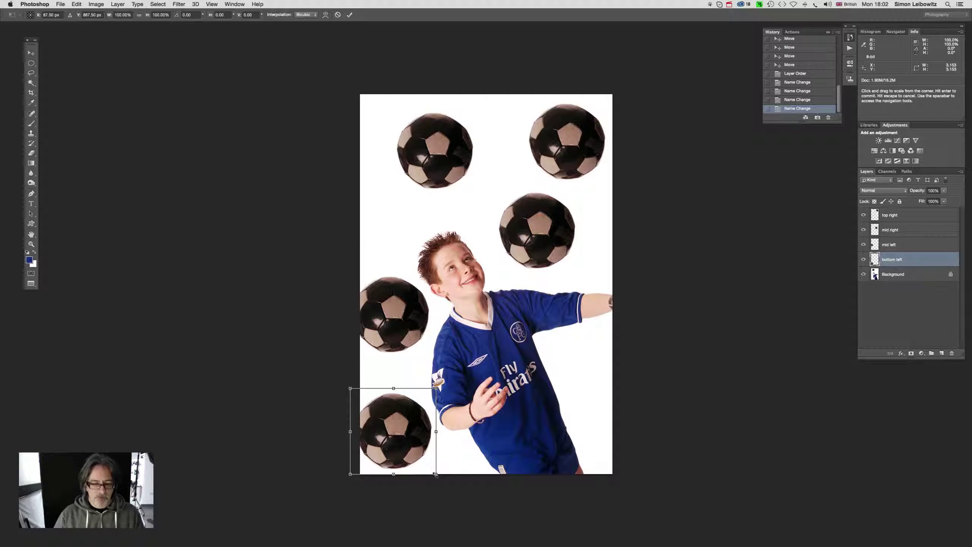
left_click_drag(435, 475, 421, 456)
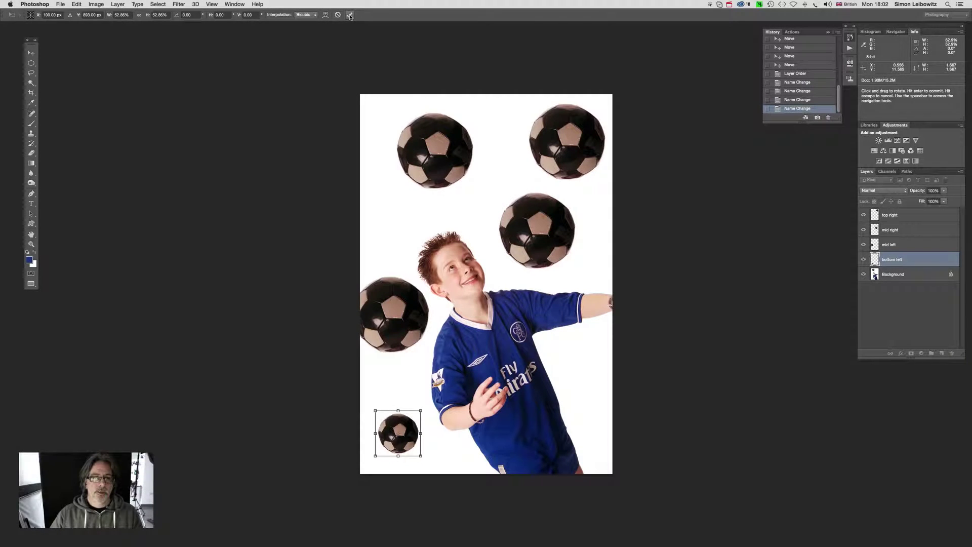
left_click(350, 16)
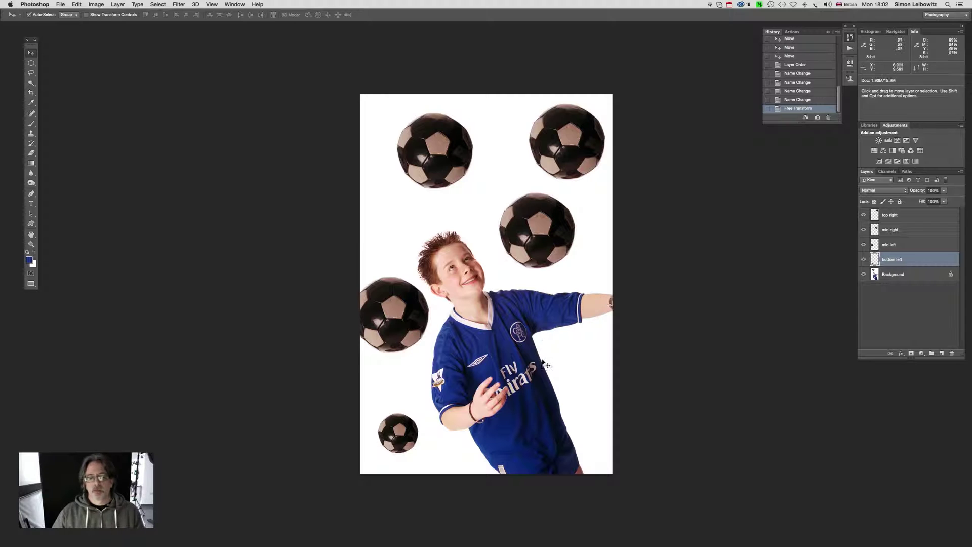
- Scale the "mid left" football proportionally to about 44% with Free Transform and place it inside the photo, left of the boy's face
left_click(890, 245)
left_click(863, 245)
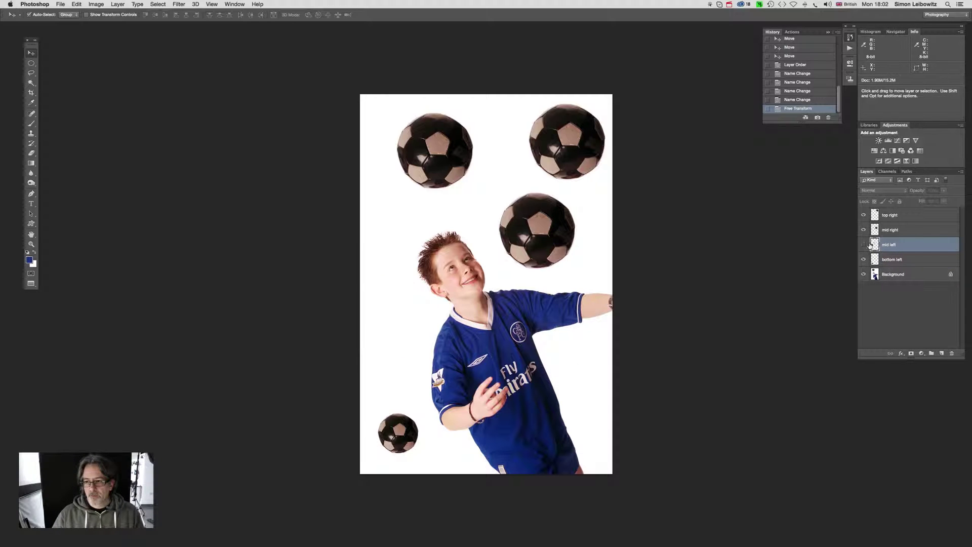
left_click(863, 245)
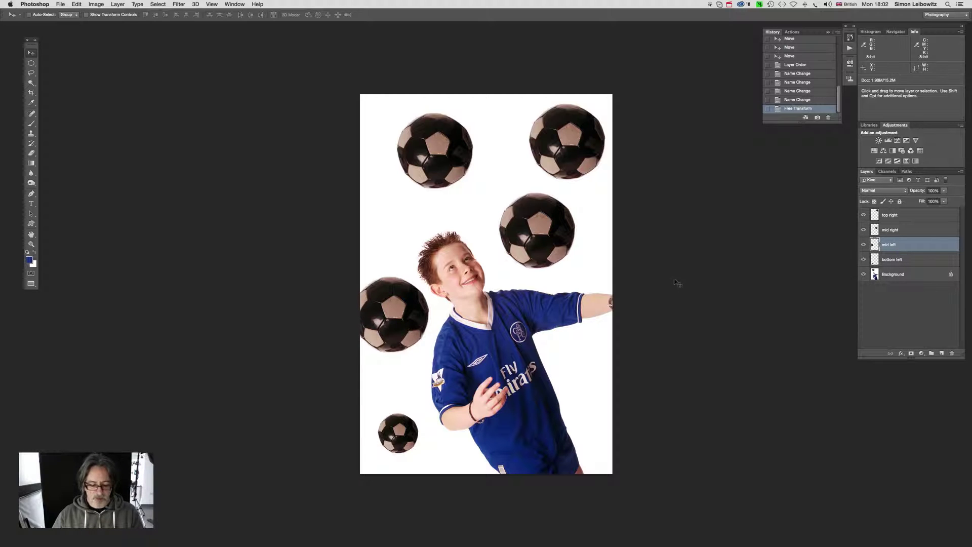
key("super+t")
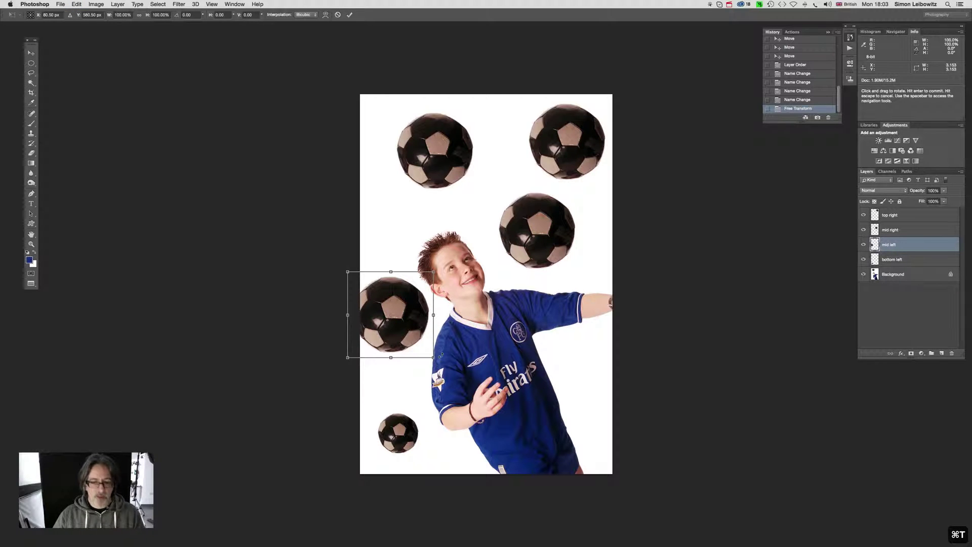
left_click_drag(434, 357, 406, 318)
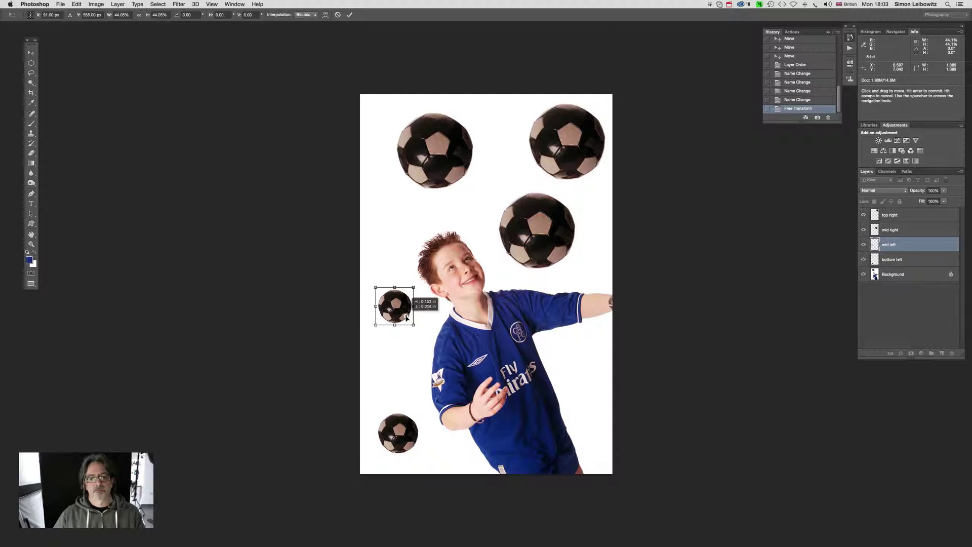
key("Return")
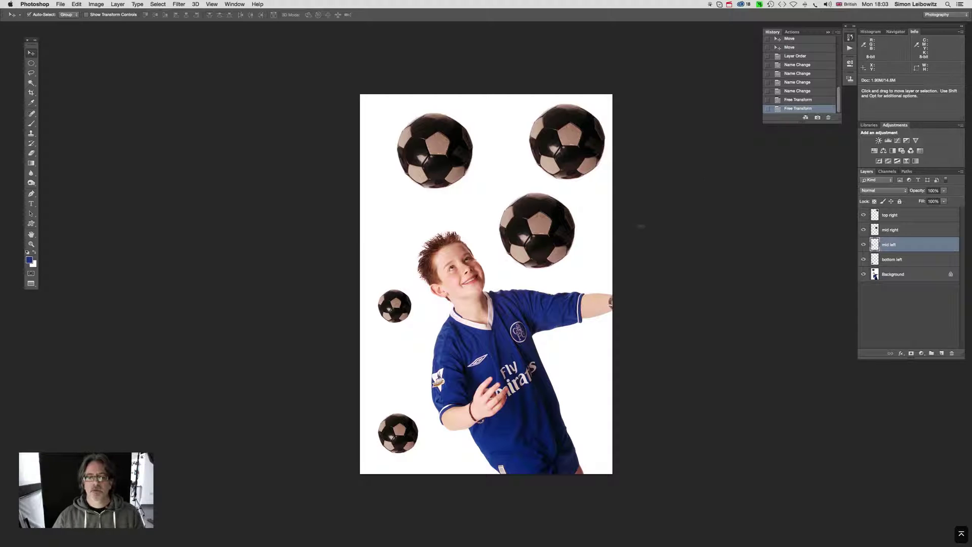
- Enlarge the "mid right" football proportionally to about 106% with Free Transform, keeping it right of the boy's head
left_click(863, 230)
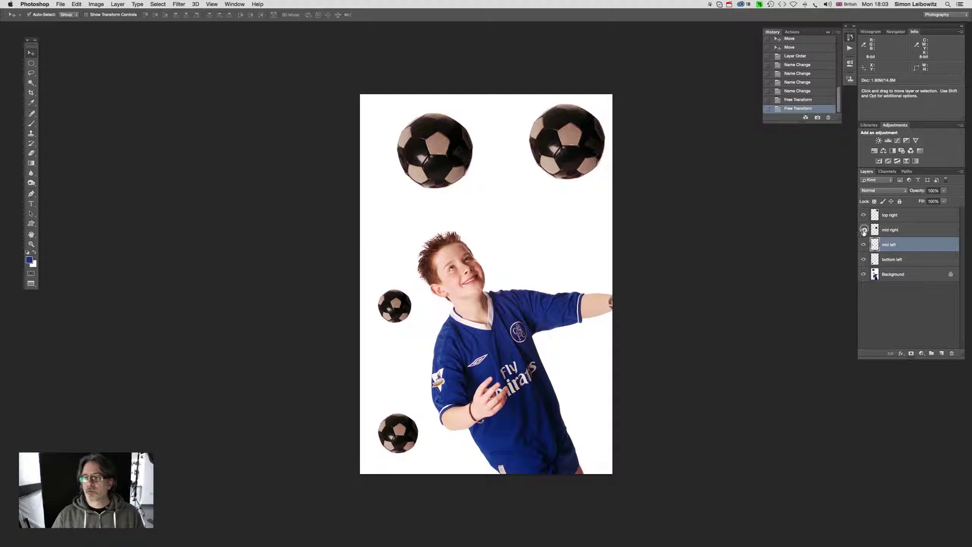
left_click(863, 230)
left_click(877, 233)
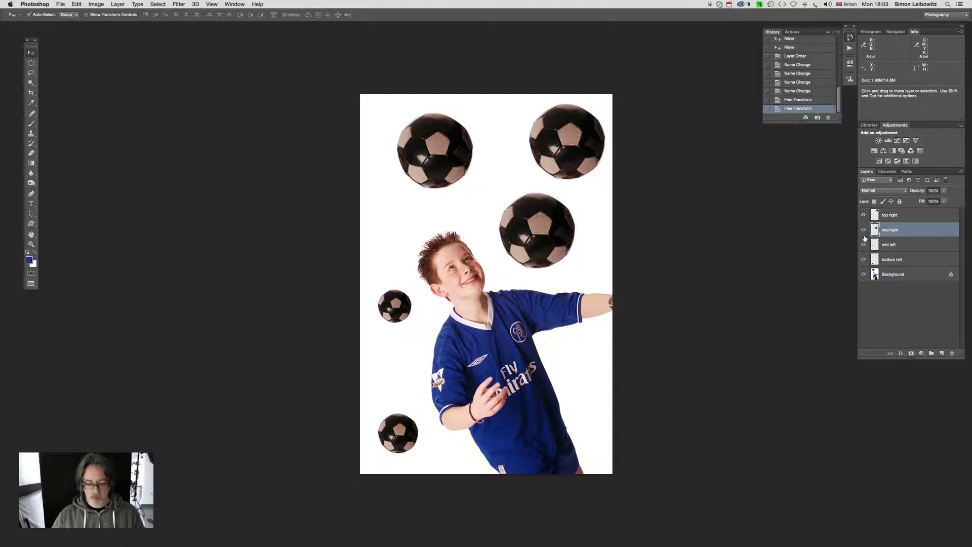
key("super+t")
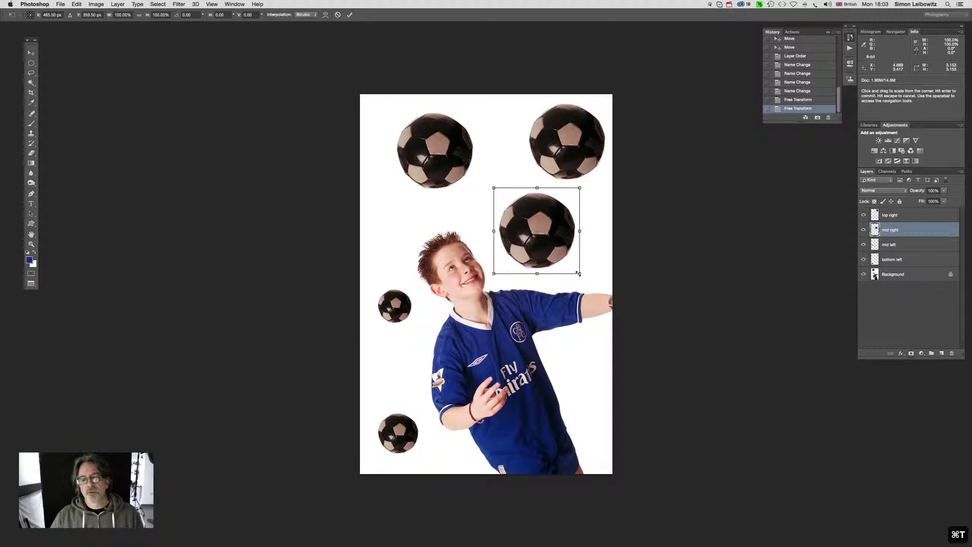
mouse_move(580, 273)
left_mouse_down()
mouse_move(585, 279)
mouse_move(567, 269)
left_mouse_up()
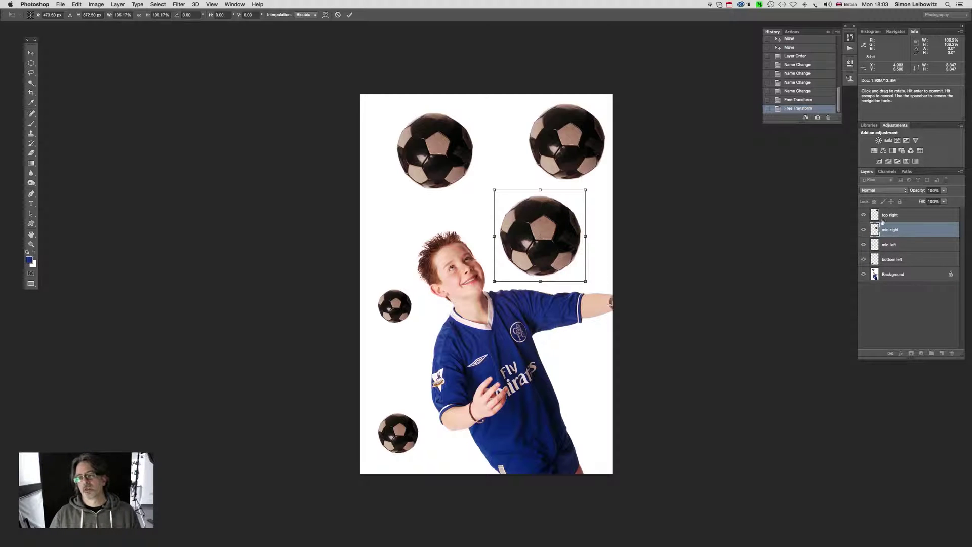
key("Return")
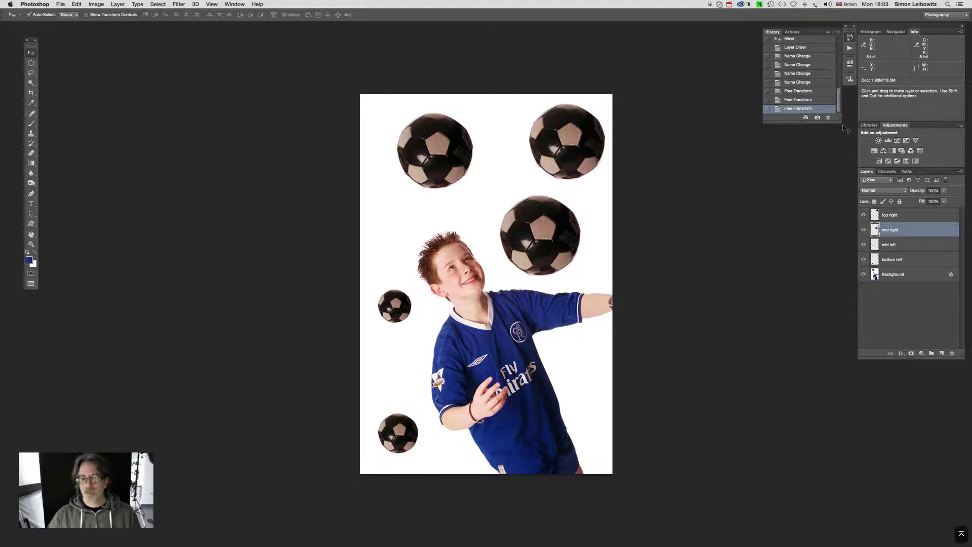
- Scale the "top right" football proportionally to about 71% with Free Transform and lower it slightly from the photo's upper edge
left_click(864, 215)
left_click(863, 215)
left_click(901, 215)
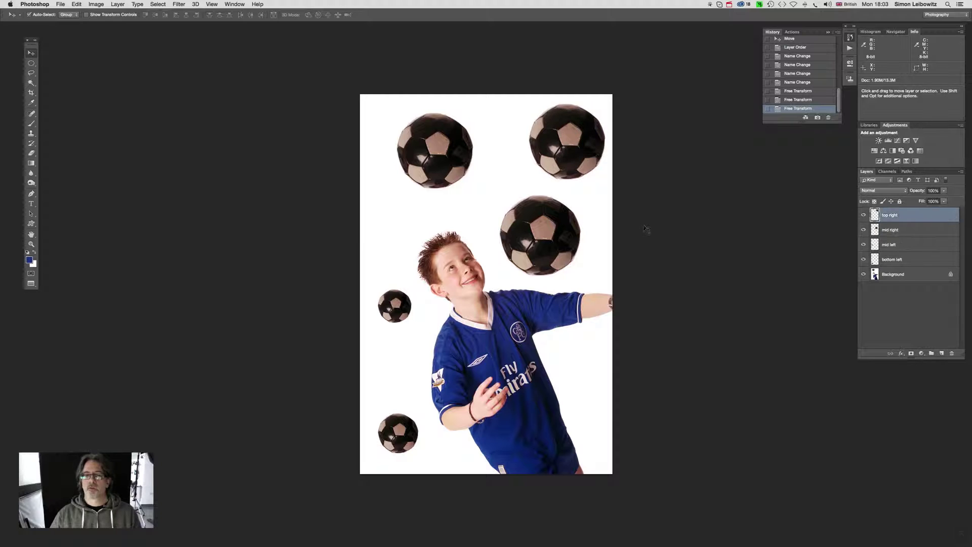
key("super+t")
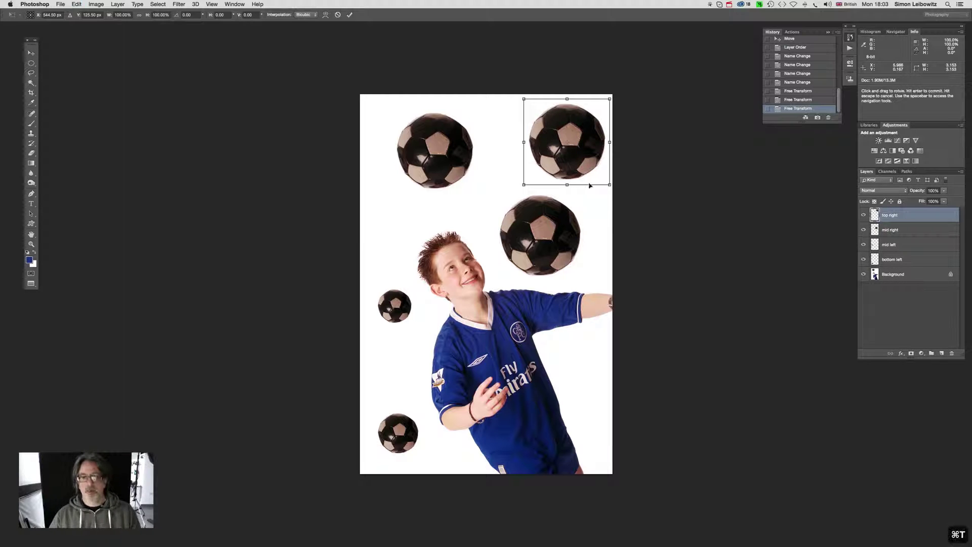
left_click_drag(607, 181, 579, 164)
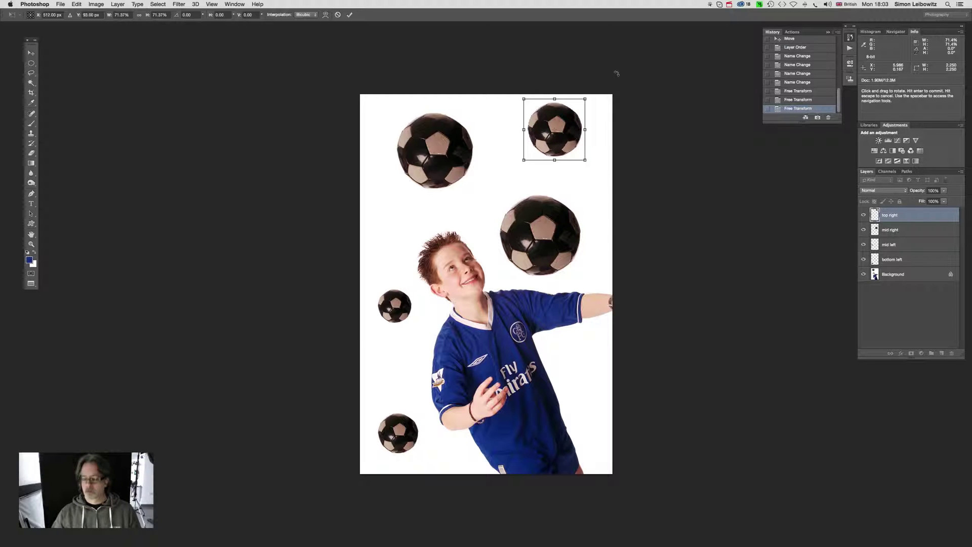
key("Return")
left_click_drag(549, 136, 549, 140)
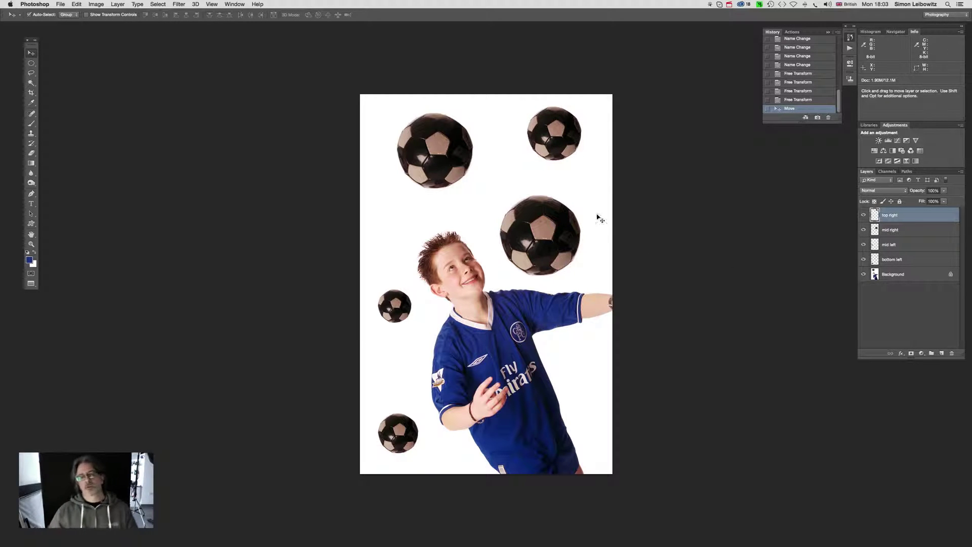
- Nudge the "mid right" football slightly up and to the right, and the "mid left" football slightly down
left_click_drag(547, 245, 551, 241)
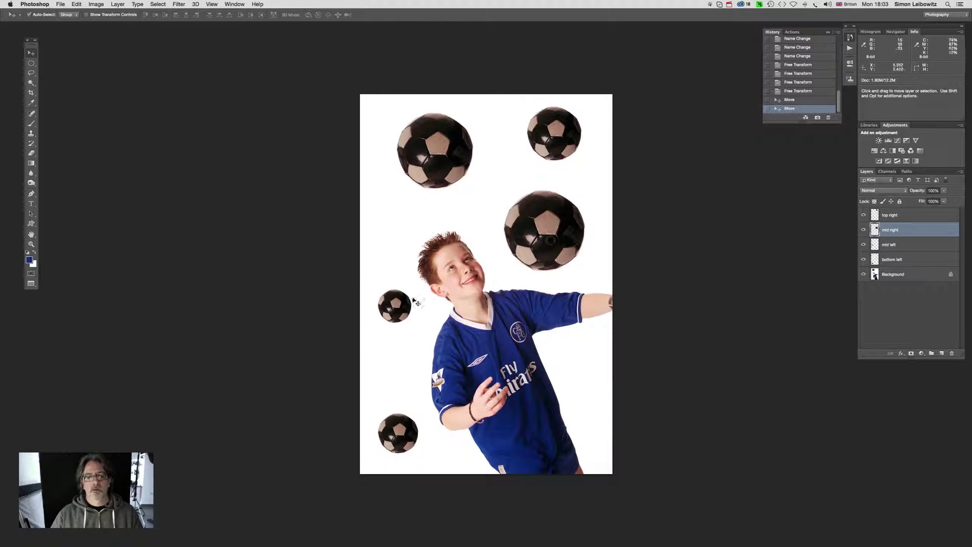
left_click(395, 308)
left_click(400, 434)
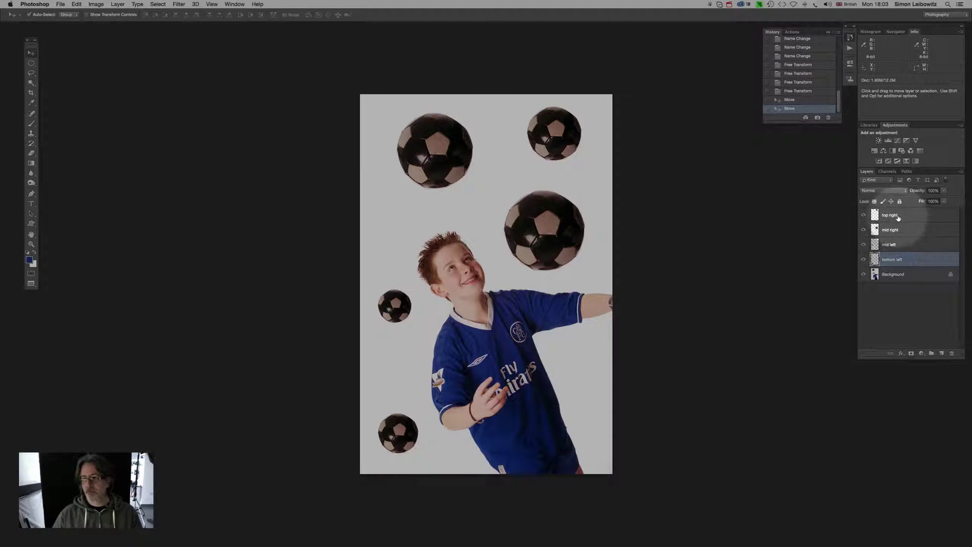
left_click(546, 229)
left_click(557, 134)
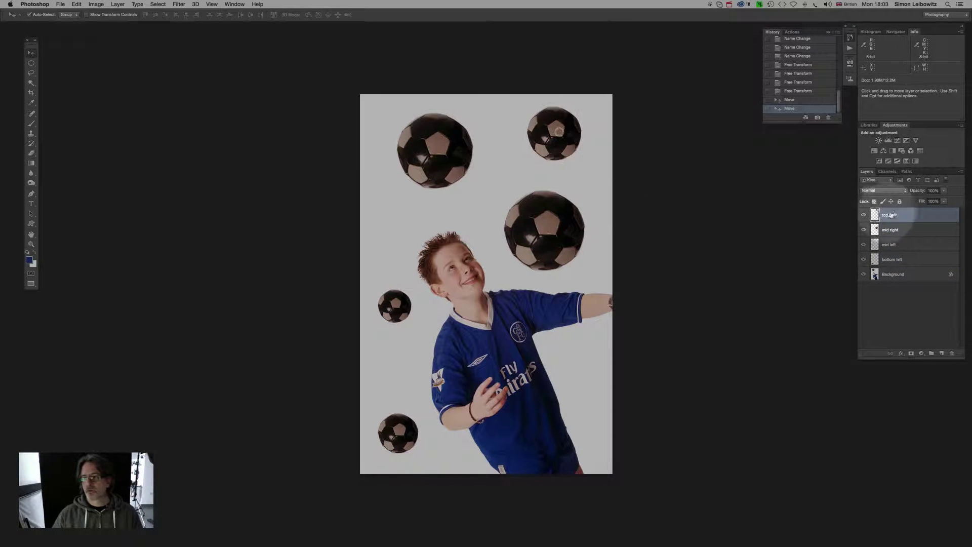
left_click_drag(395, 304, 397, 308)
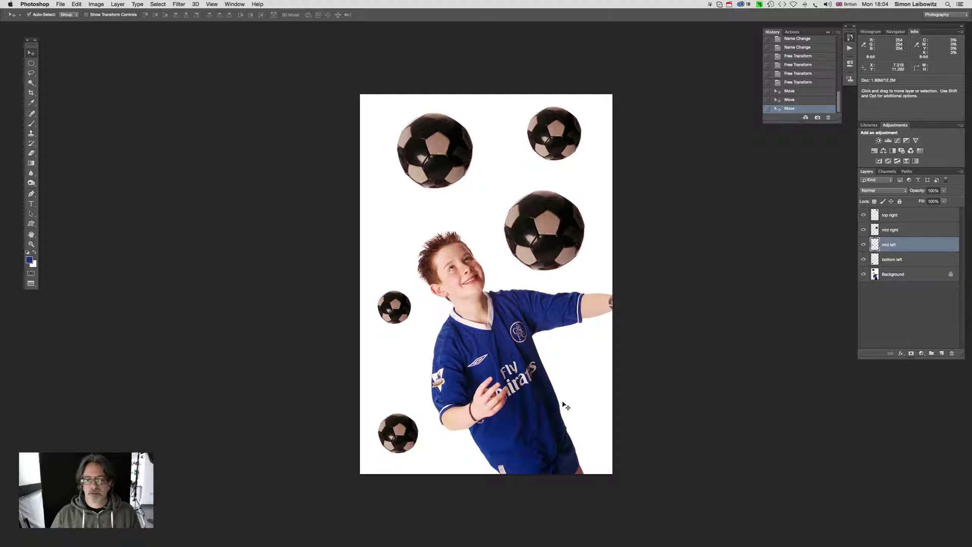
- Select the shirt's main blue tone on the Background layer using the Magic Wand with tolerance 32 and Contiguous off
left_click(896, 275)
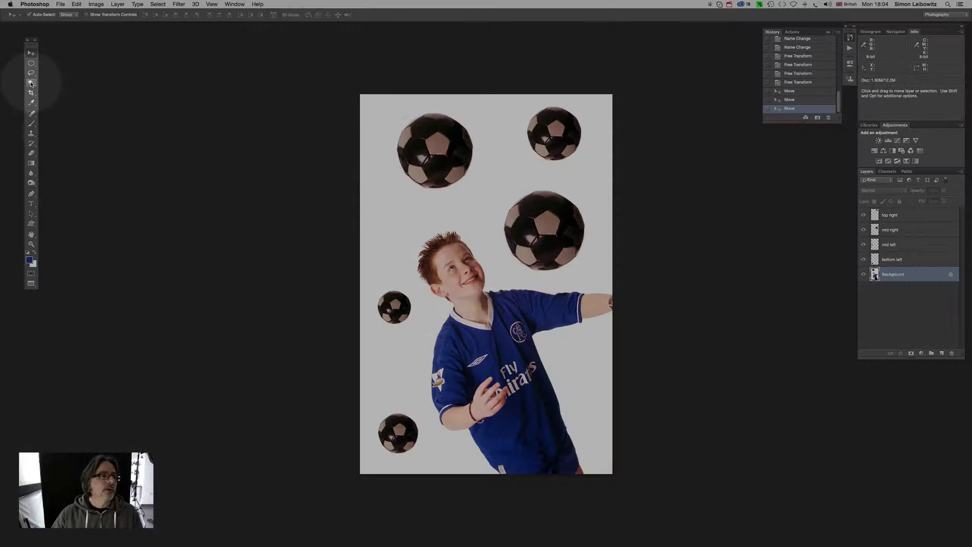
left_click(31, 83)
left_click(65, 89)
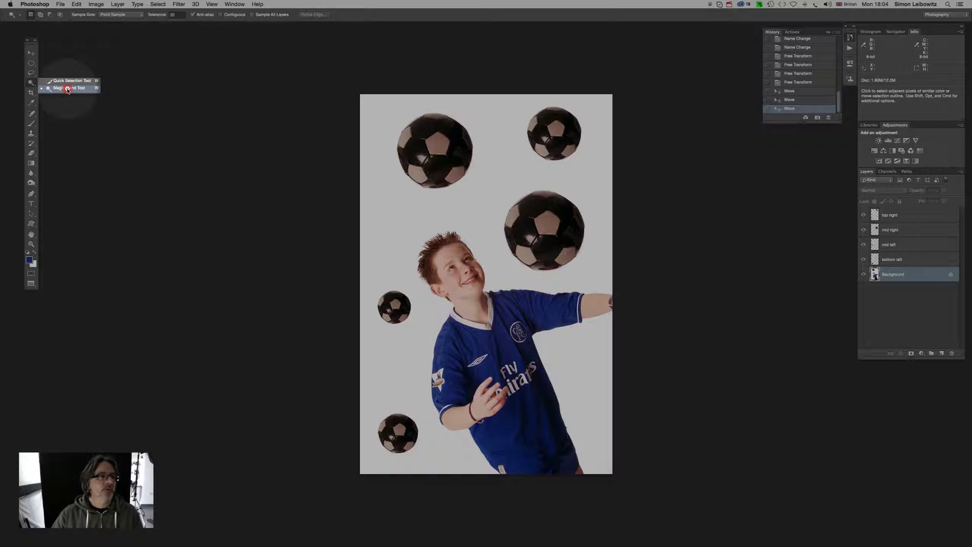
left_click(71, 90)
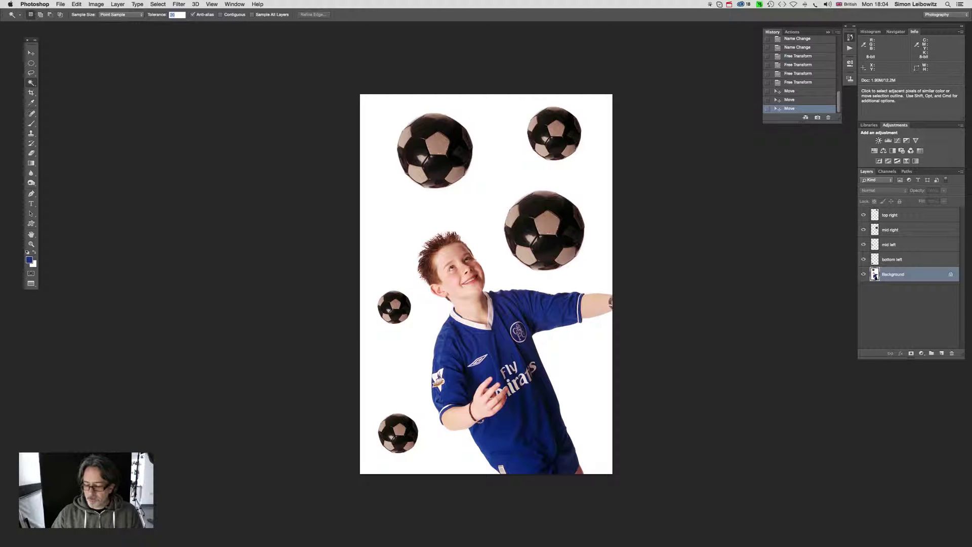
type("32")
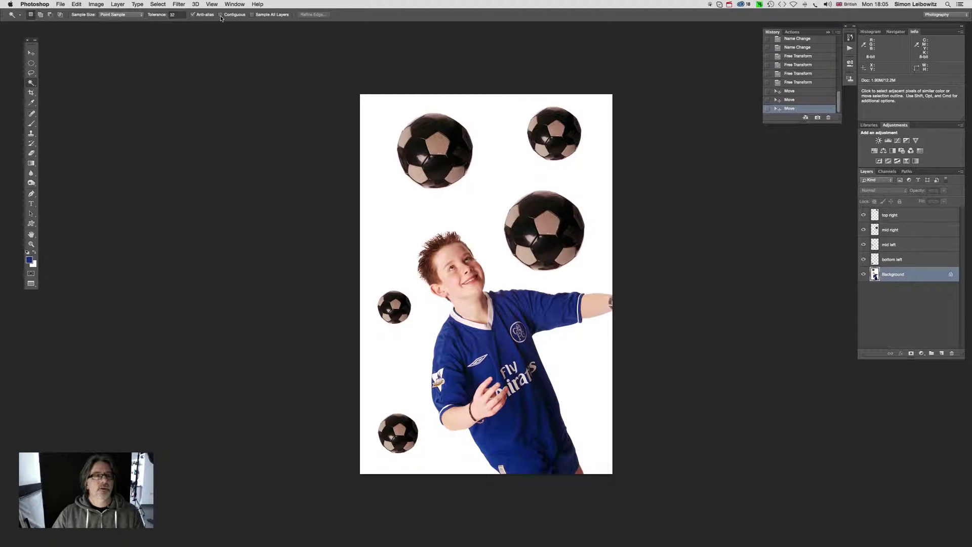
left_click(221, 15)
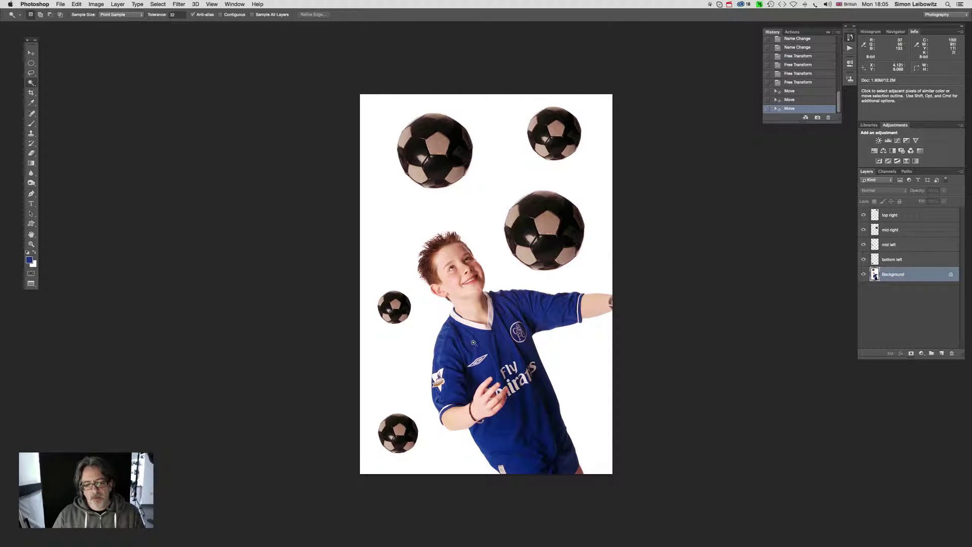
left_click(470, 344)
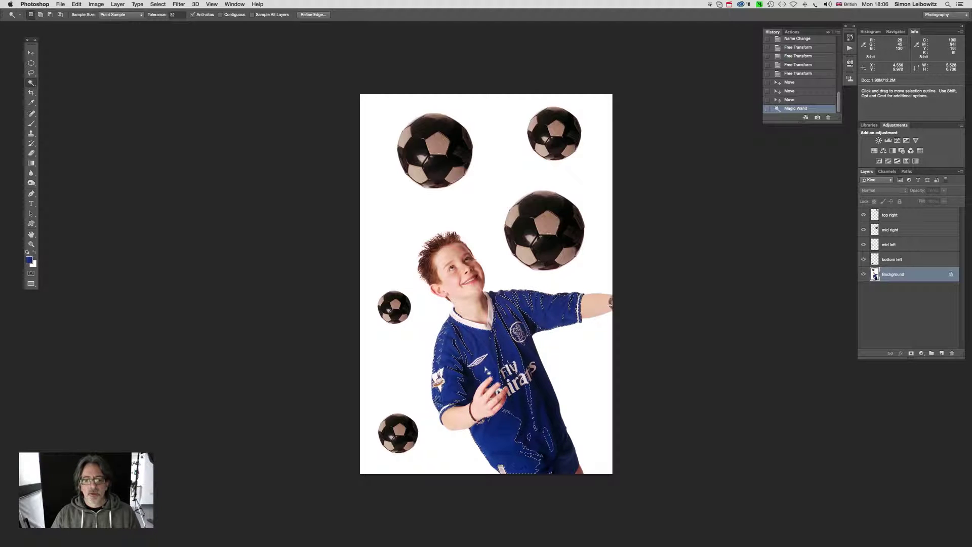
- Add the remaining lighter and darker blue shades across the shirt's chest, lower body and shoulder to the Magic Wand selection
key("shift")
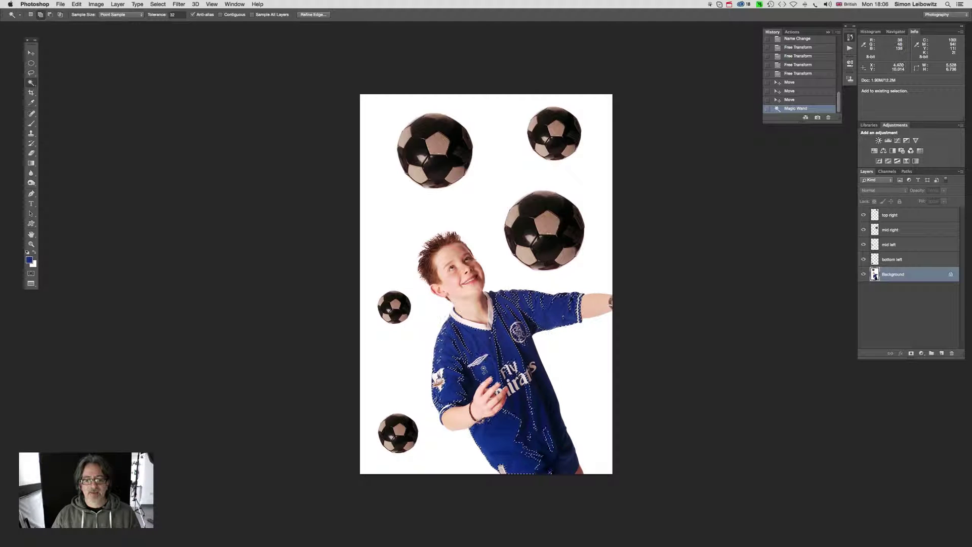
left_click(496, 368, "shift")
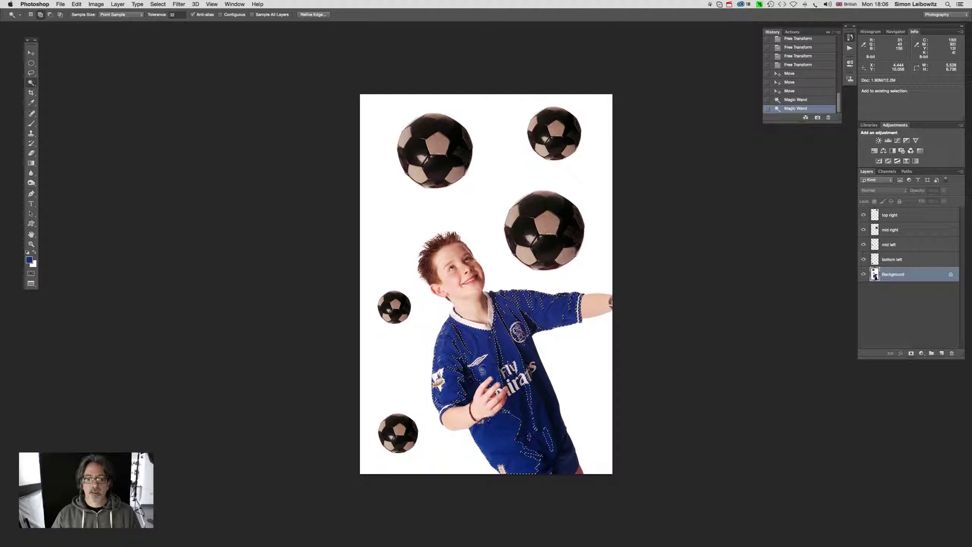
left_click(541, 430, "shift")
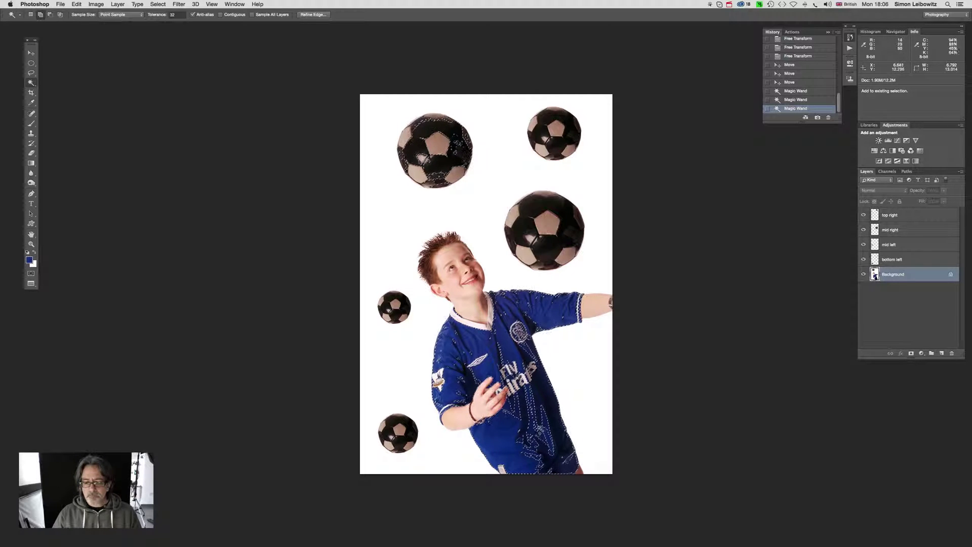
left_click(537, 426, "shift")
left_click(535, 421, "shift")
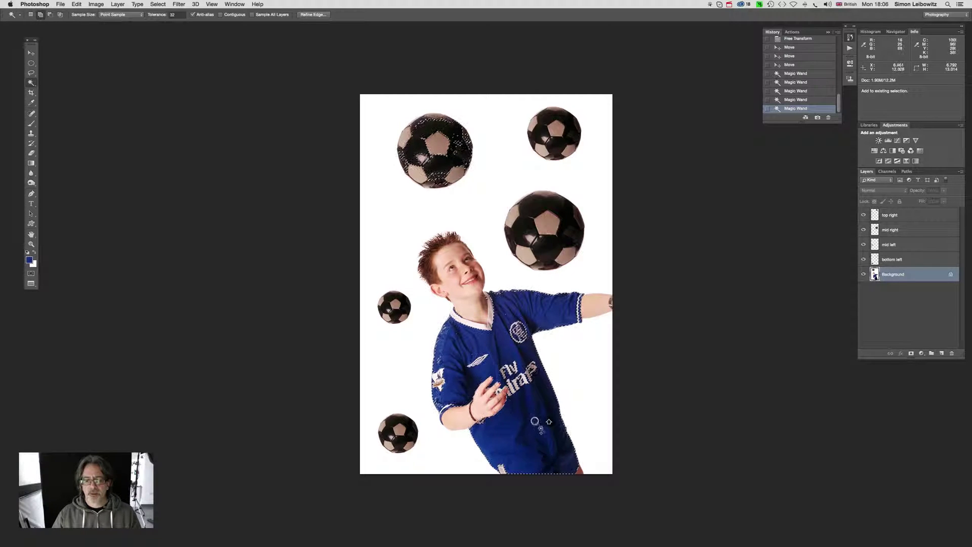
left_click(470, 353, "shift")
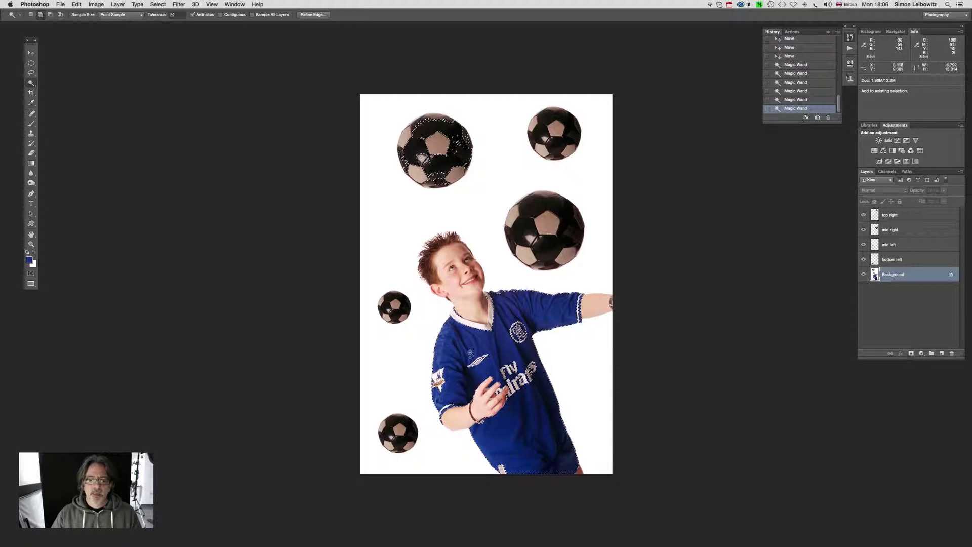
left_click(513, 303, "shift")
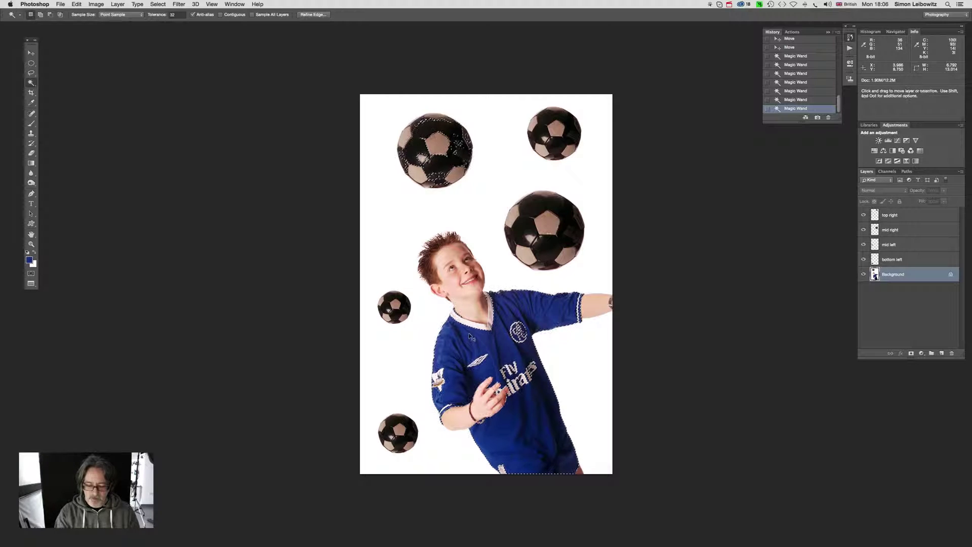
- Add the missed dark patches along the top of the shirt's shoulder, beside the collar, to the Magic Wand selection
key("super+equal")
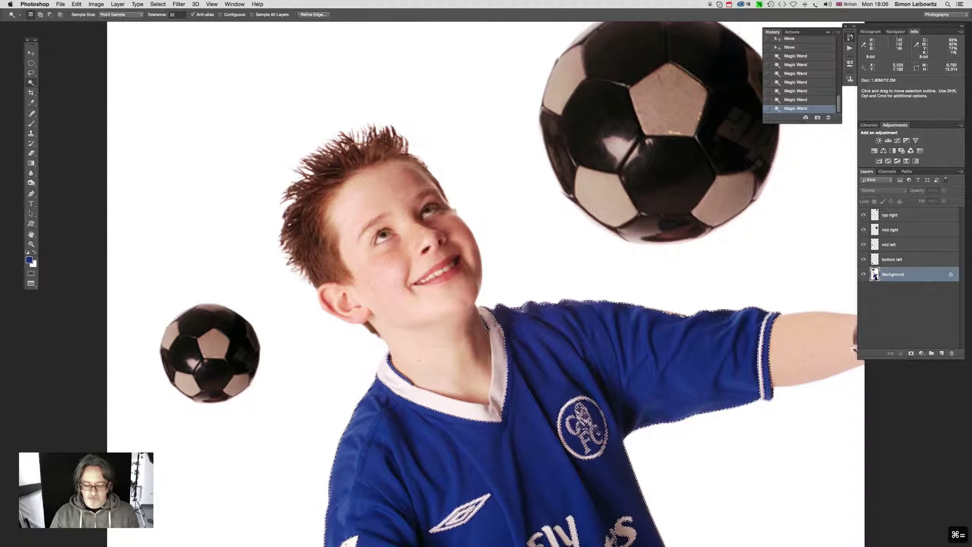
key("space")
left_click_drag(447, 426, 465, 247)
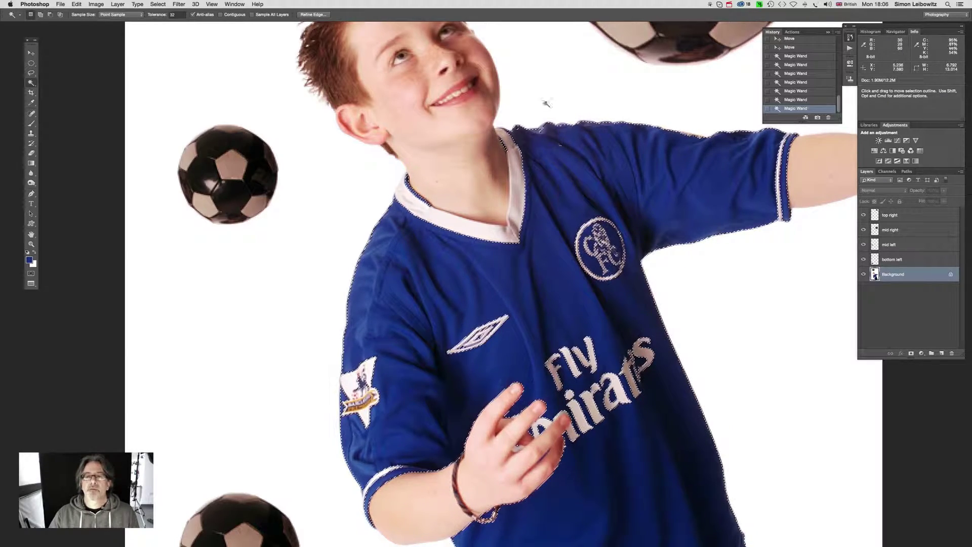
key("super+plus")
left_click_drag(527, 107, 525, 210)
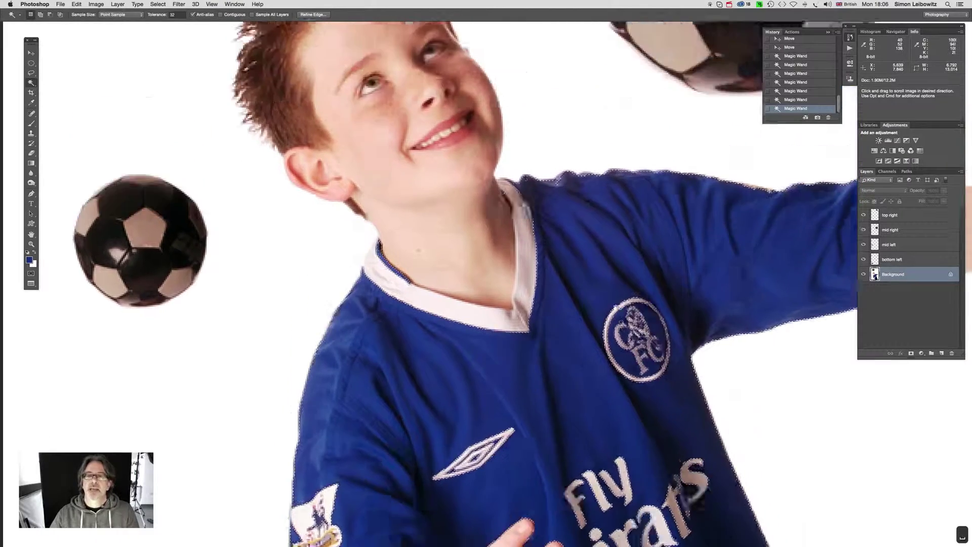
left_click_drag(556, 180, 552, 239)
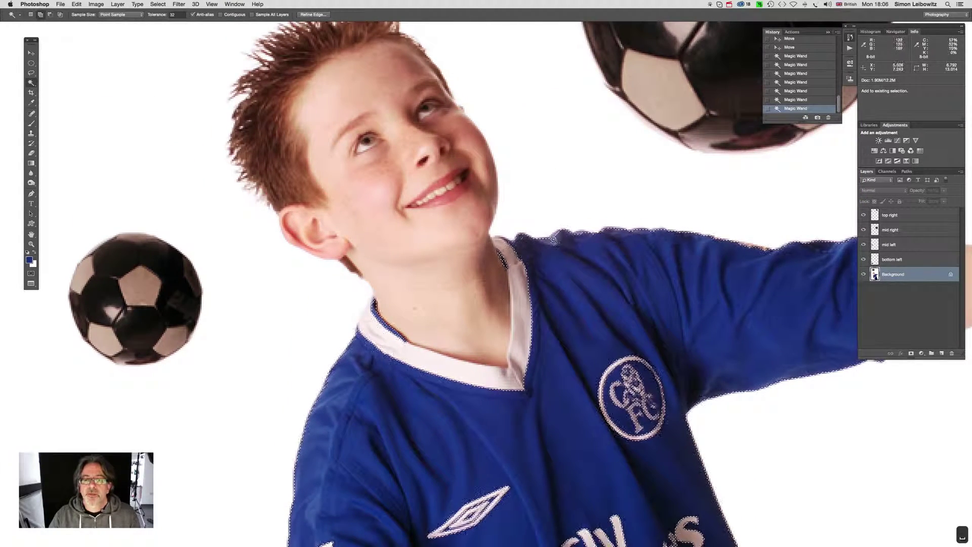
left_click(621, 240)
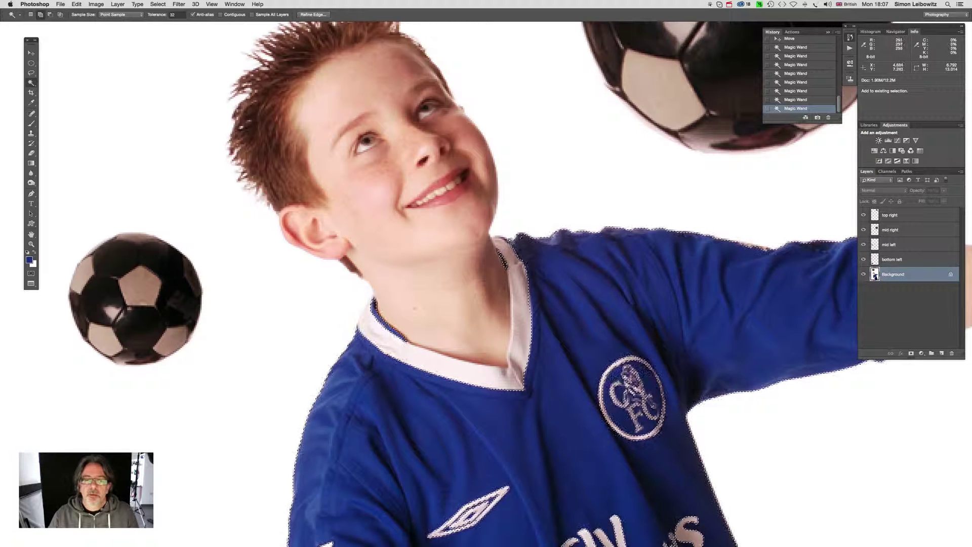
left_click(549, 258, "shift")
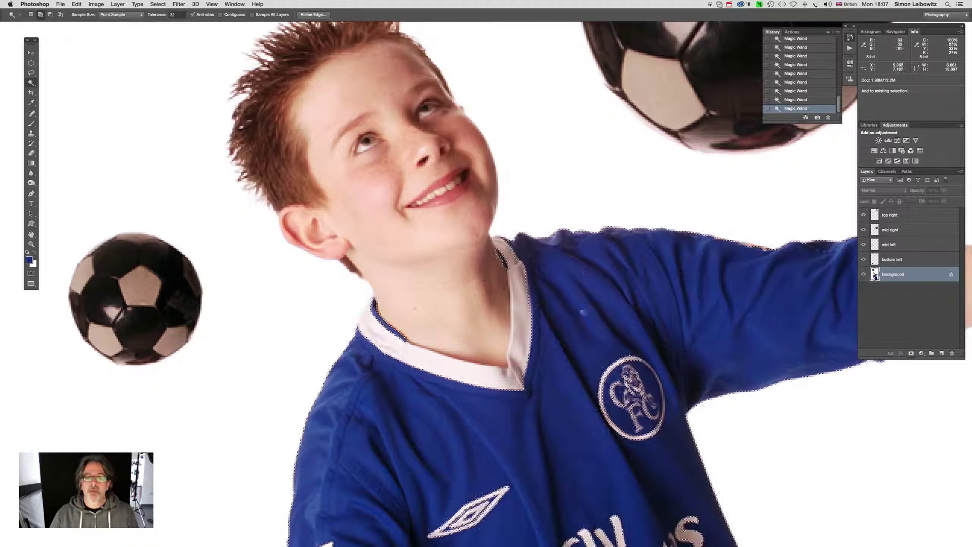
- Examine the selection closely around the sleeve badge, hand, lower shirt and collar for missed areas
left_click_drag(440, 445, 511, 203)
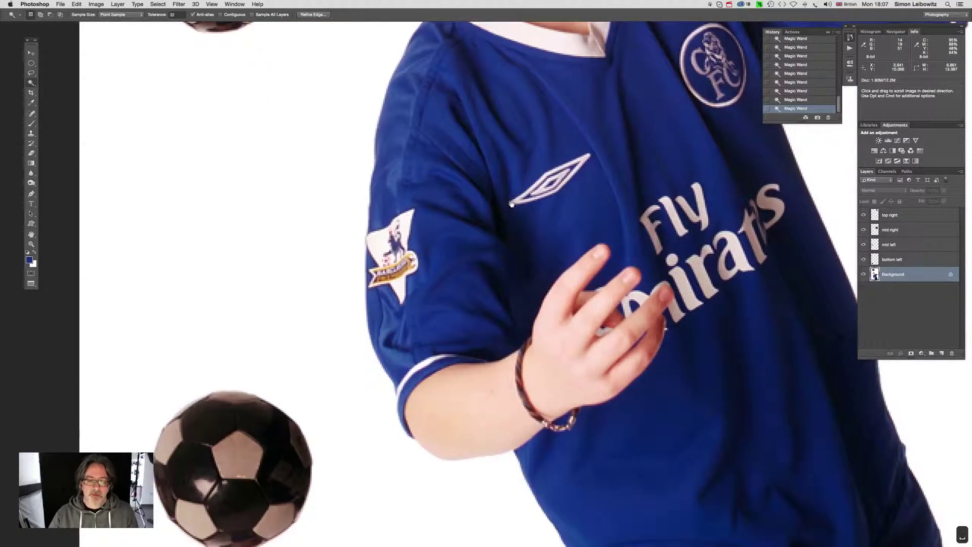
left_click_drag(666, 364, 471, 225)
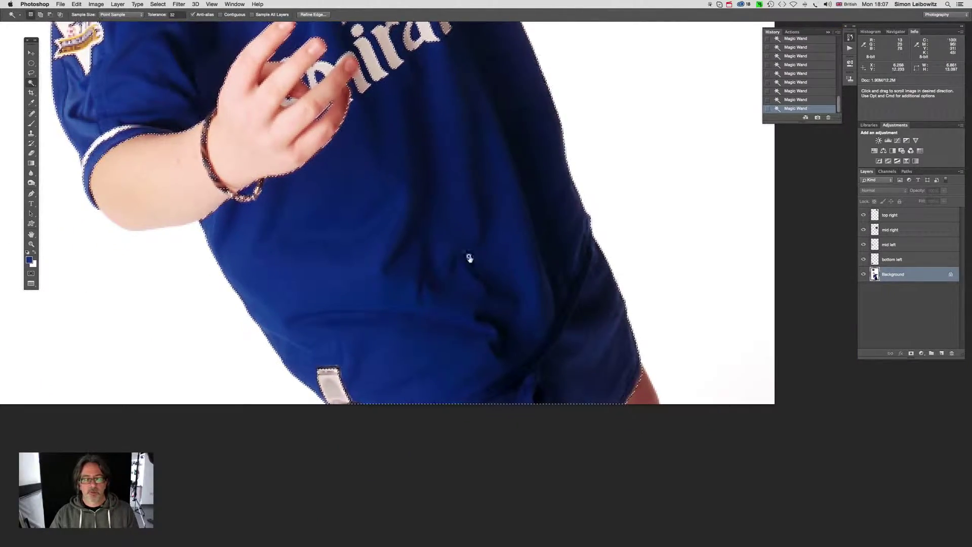
scroll(469, 258, "up", 10)
scroll(469, 258, "left", 4)
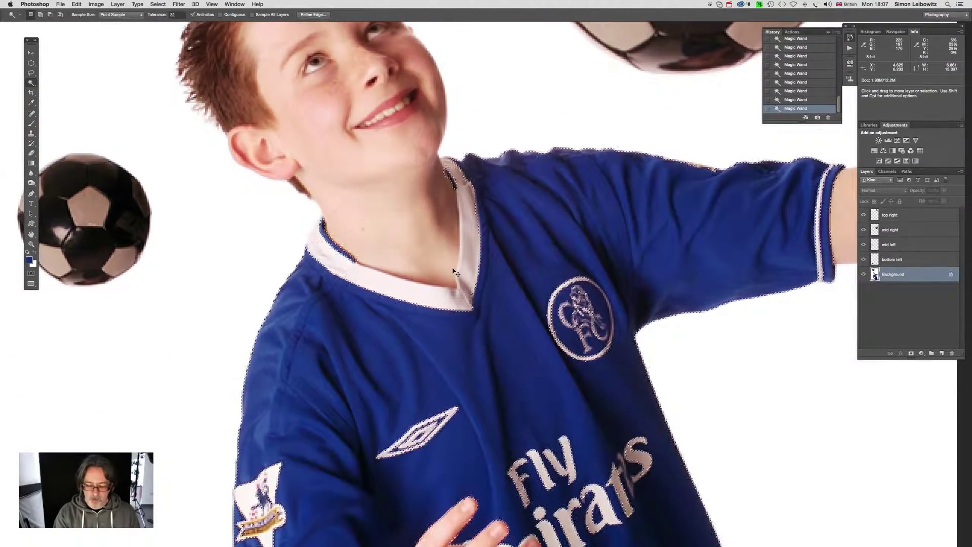
key("super+minus")
key("super+minus")
key("super+minus")
key("super+minus")
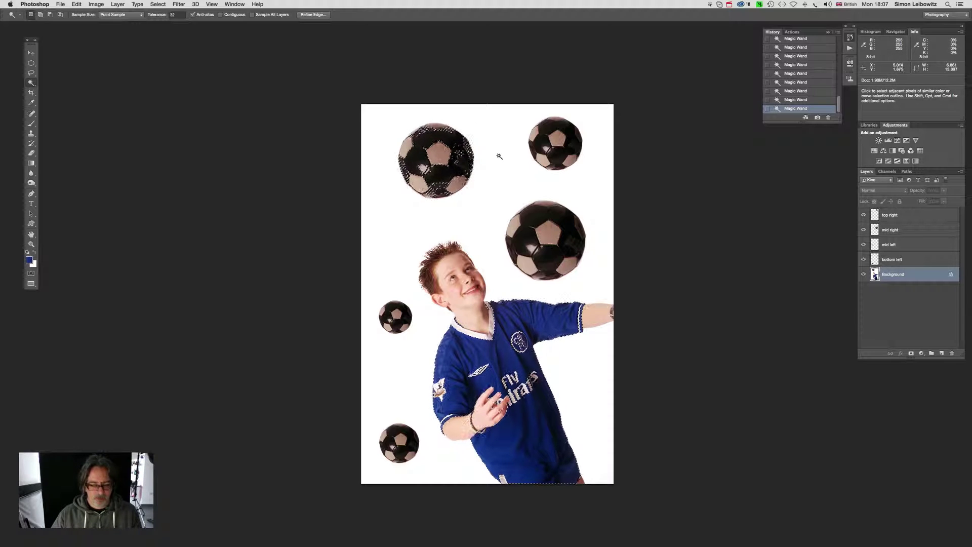
- Subtract the upper-left football from the selection with the Lasso tool, leaving only the shirt selected
left_click(30, 73)
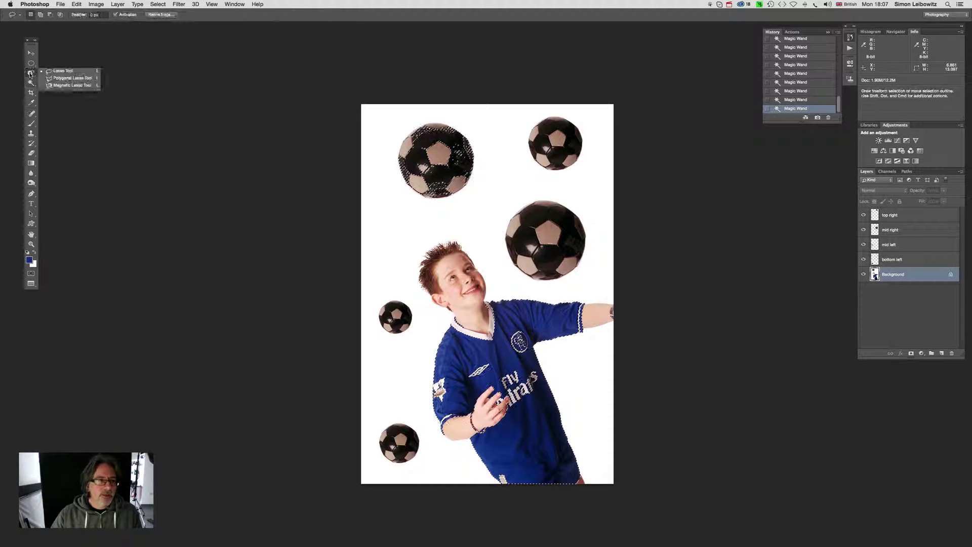
left_click(65, 74)
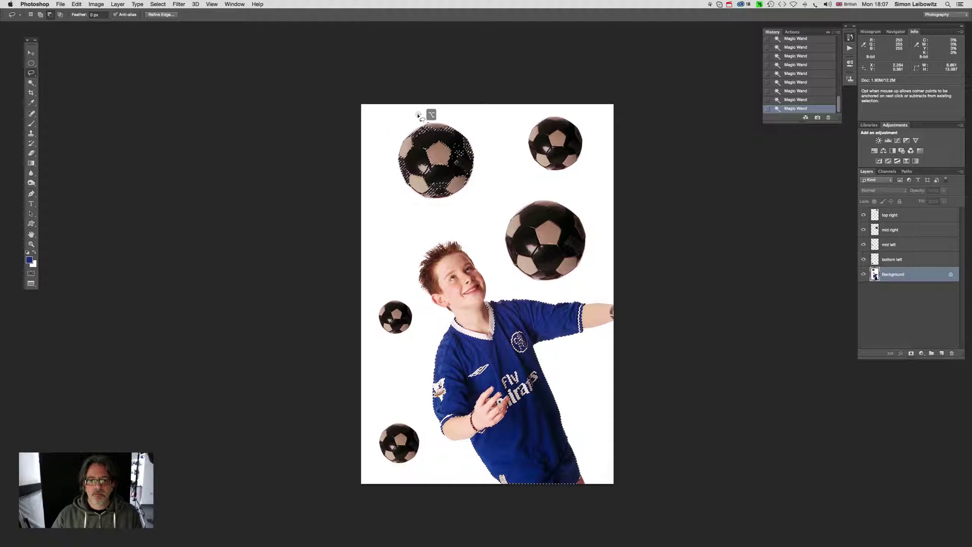
mouse_move(423, 115)
left_mouse_down()
mouse_move(395, 124)
mouse_move(389, 173)
mouse_move(404, 199)
mouse_move(464, 208)
mouse_move(487, 189)
mouse_move(494, 151)
mouse_move(477, 125)
mouse_move(413, 114)
left_mouse_up()
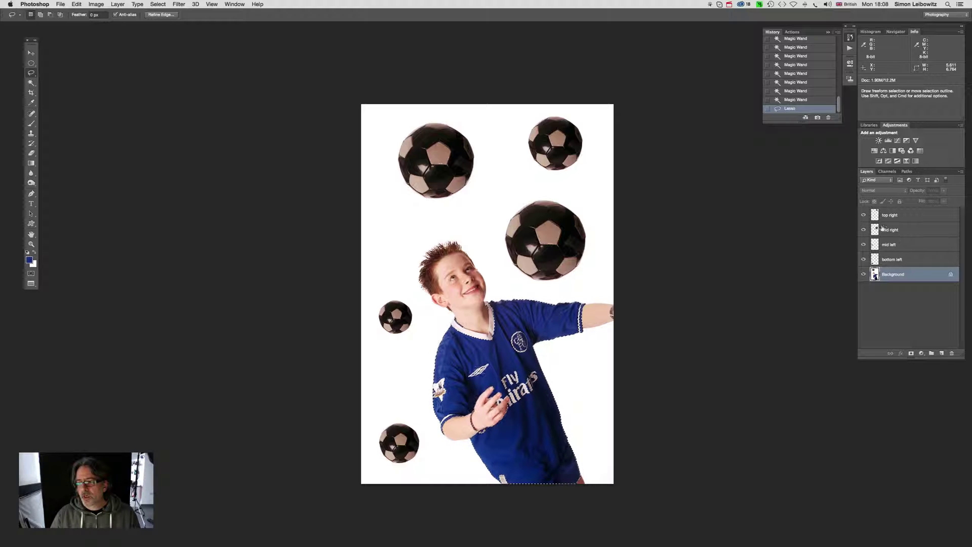
- Add a Black & White adjustment layer above the Background, masked by the shirt selection
left_click(920, 353)
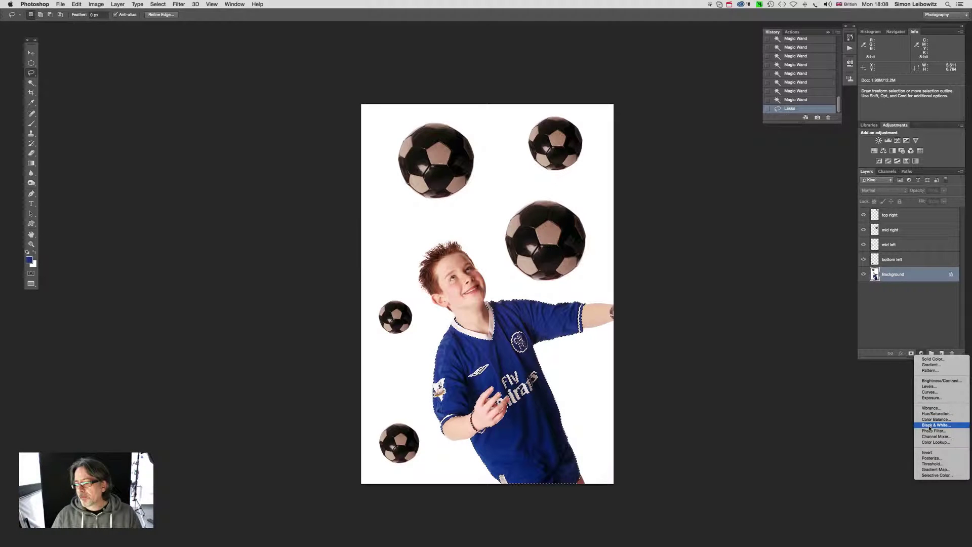
left_click(929, 426)
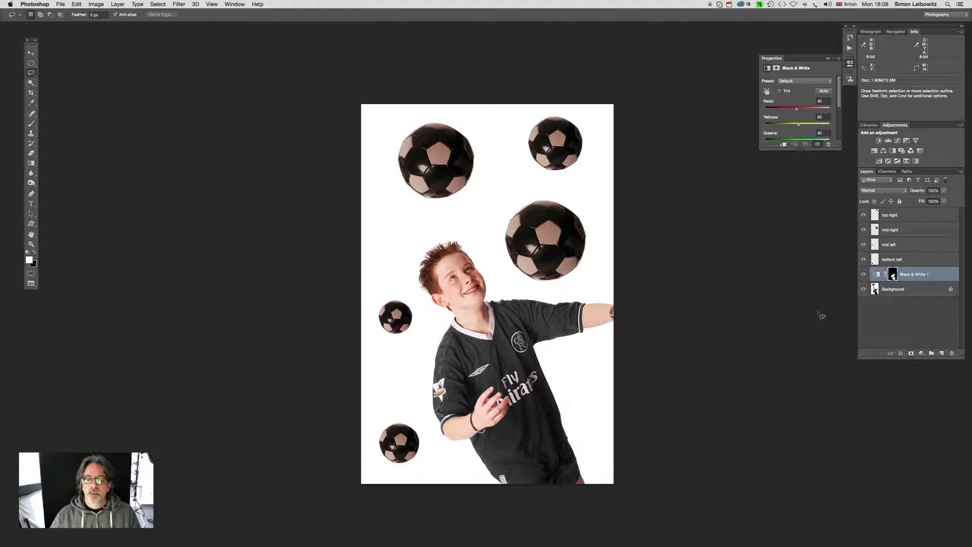
- Invert the Black & White adjustment's layer mask so the effect spares the shirt and covers everything else
left_click(893, 276, "alt")
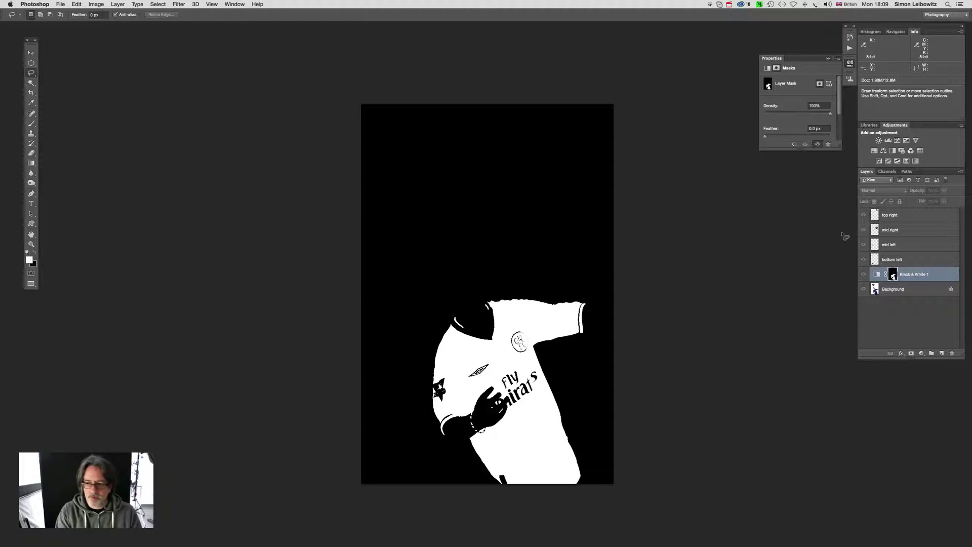
key("super+i")
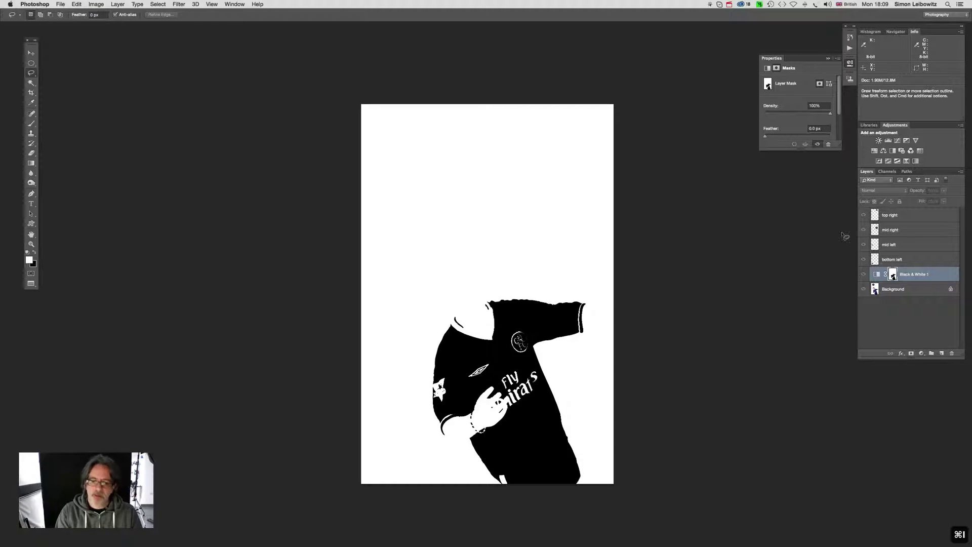
left_click(892, 274, "alt")
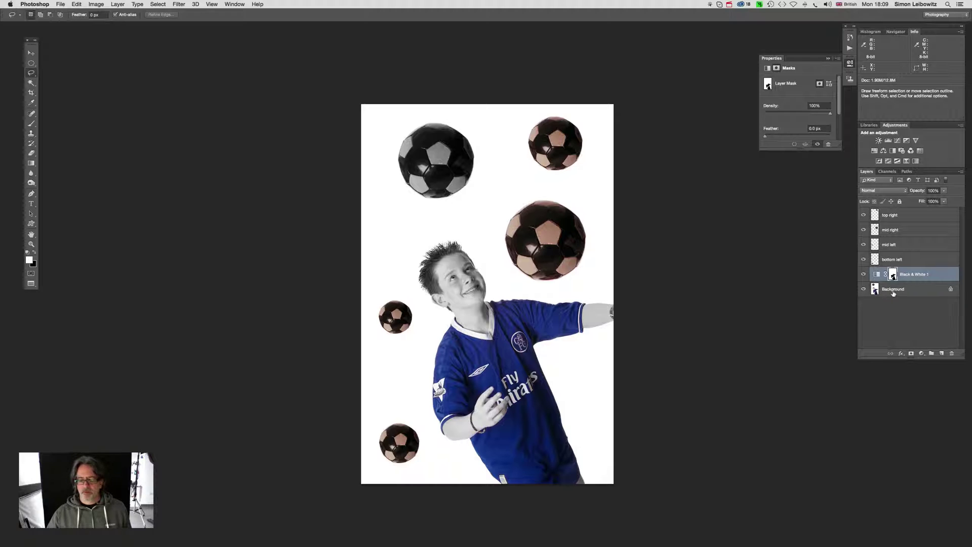
- Move the Black & White adjustment layer to the top of the layer stack, above the "top right" layer
left_click(863, 274)
left_click(864, 274)
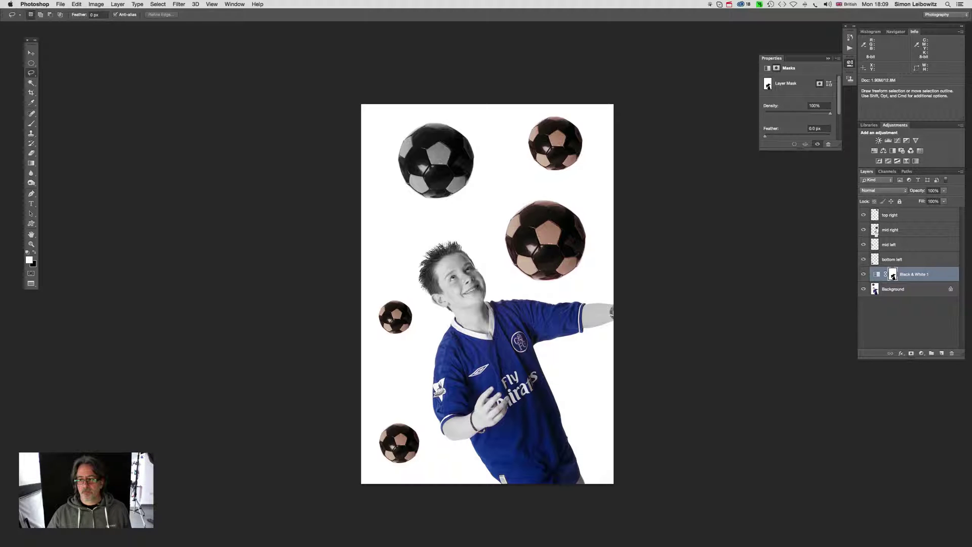
left_click(878, 275)
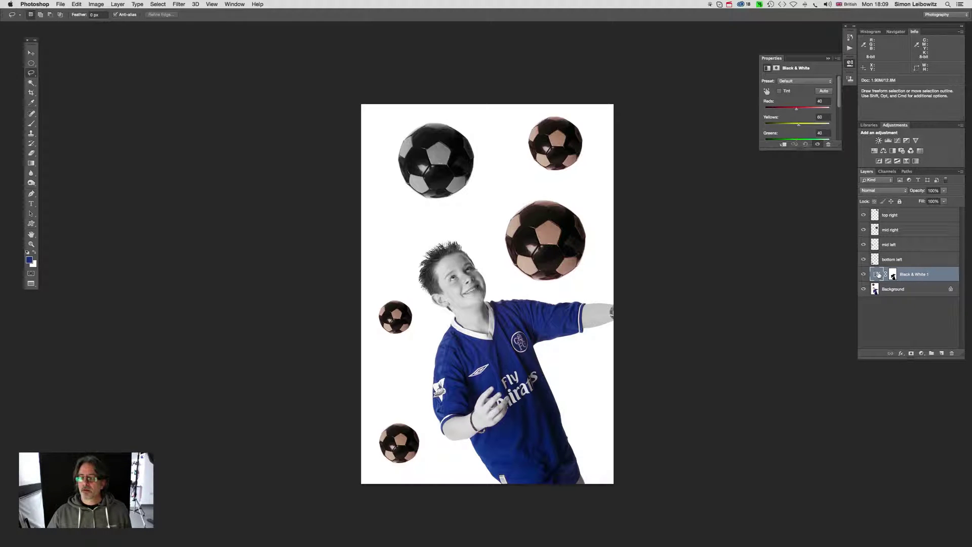
left_click_drag(879, 275, 870, 214)
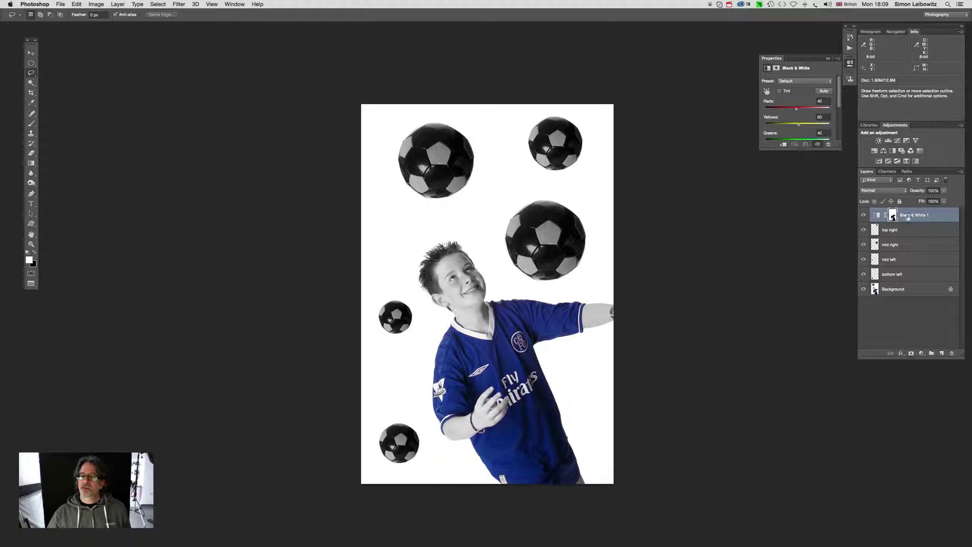
- Compare the whole composite with and without the Black & White adjustment layer
left_click(864, 214)
left_click(863, 215)
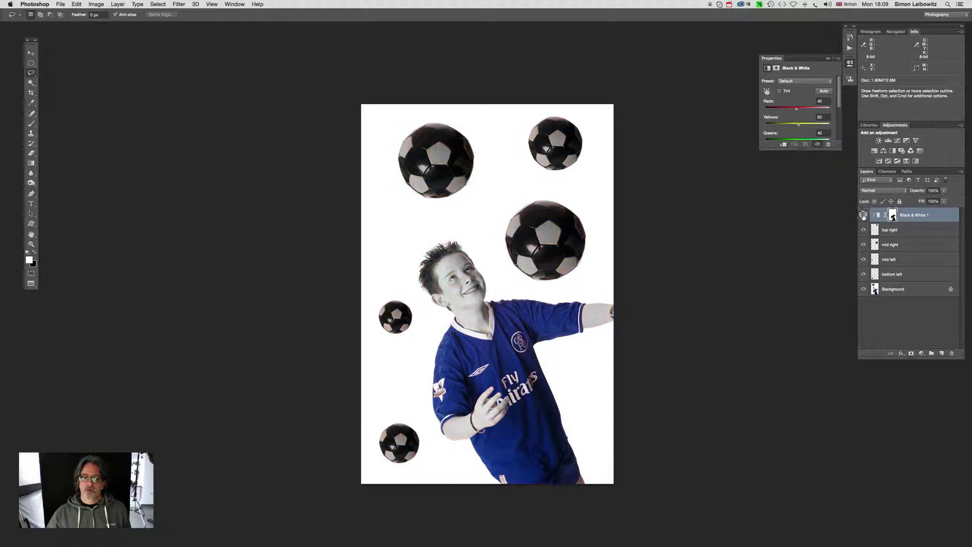
left_click(864, 215)
left_click(863, 214)
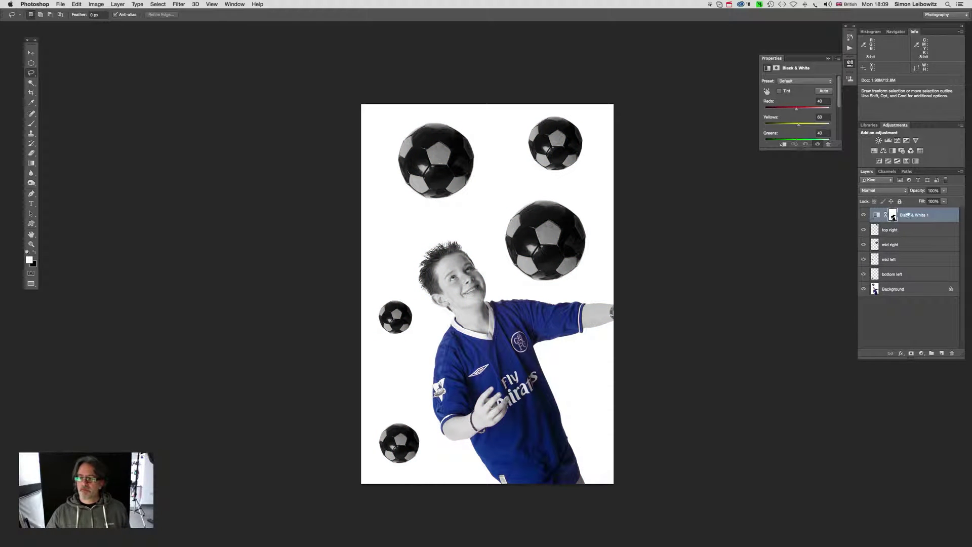
left_click(864, 215)
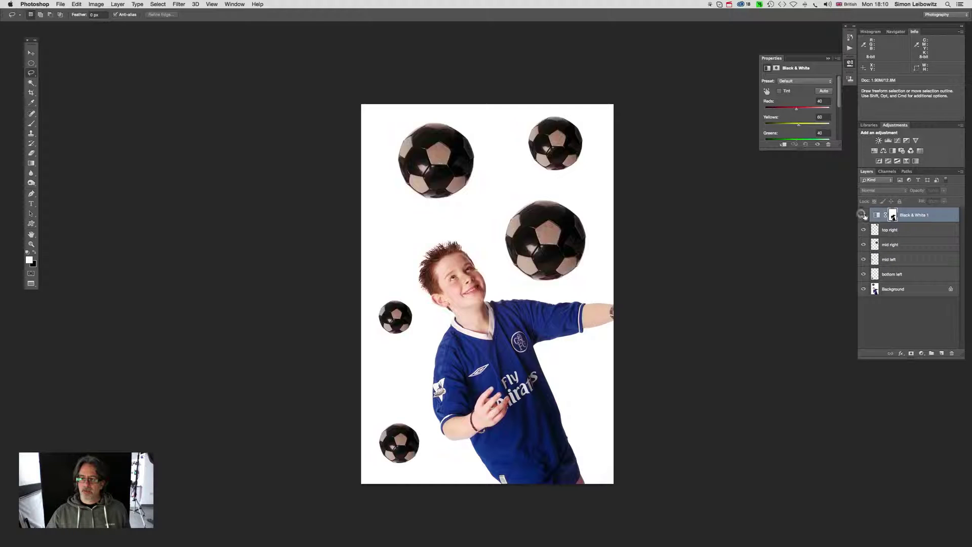
left_click(863, 214)
left_click(864, 215)
left_click(865, 215)
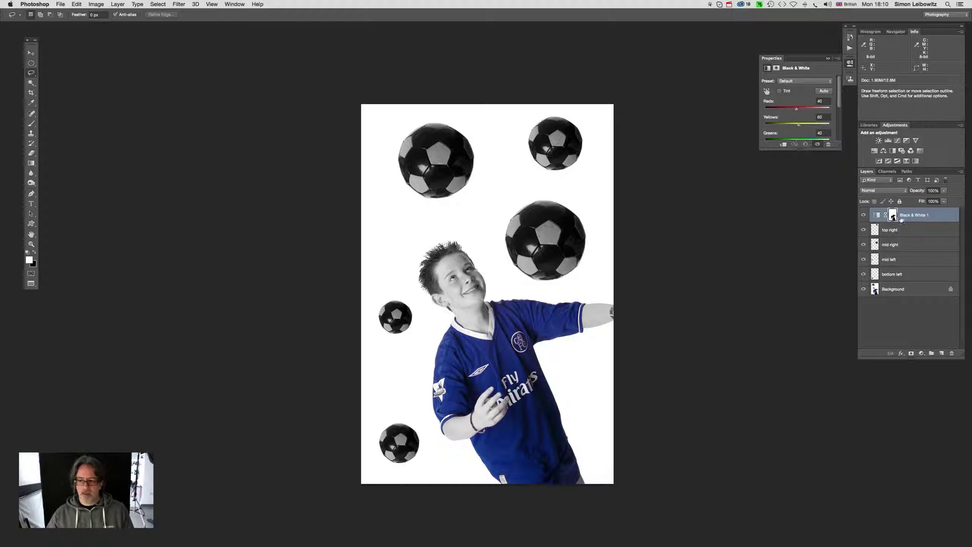
- View the adjustment's mask on its own, and check the composite again with the adjustment off and on
left_click(892, 215, "alt")
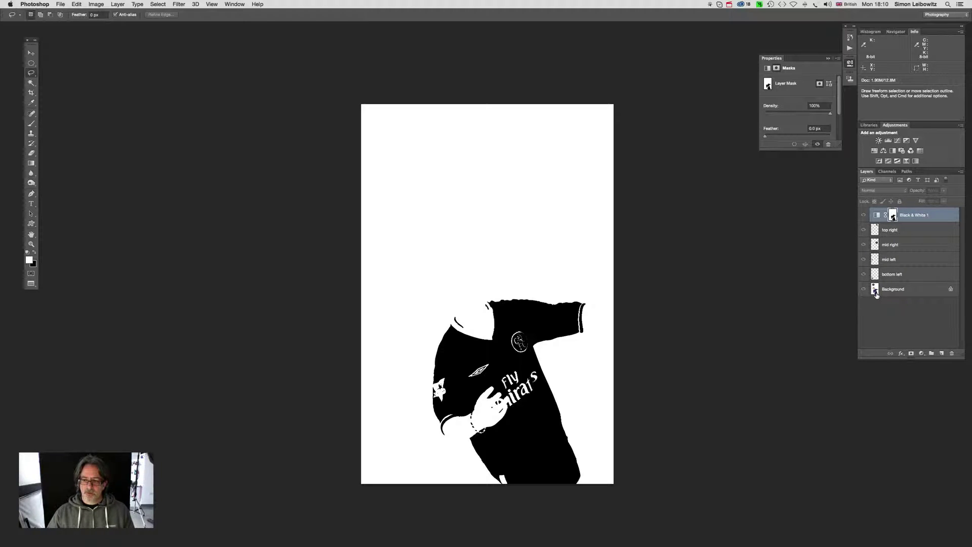
left_click(893, 215, "alt")
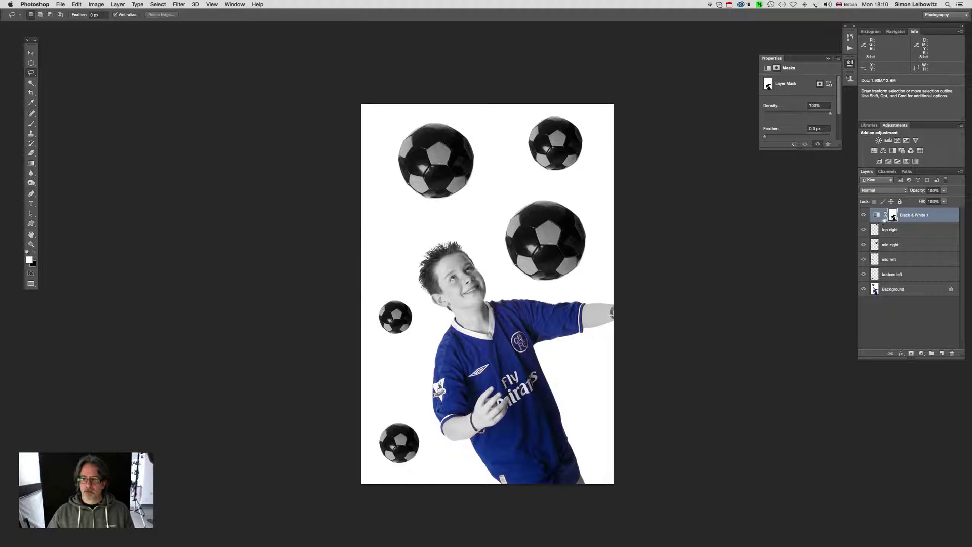
left_click(864, 215)
left_click(864, 214)
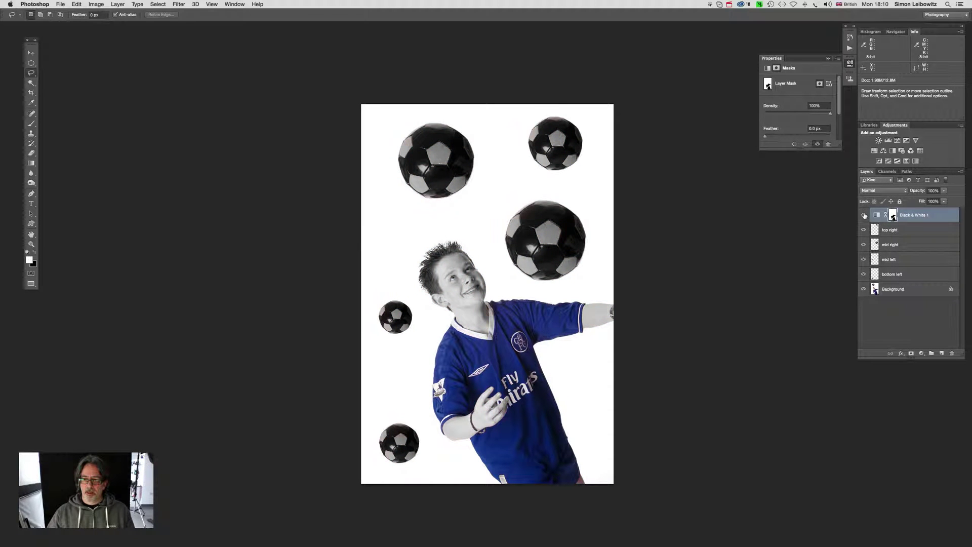
left_click(864, 214)
left_click(864, 215)
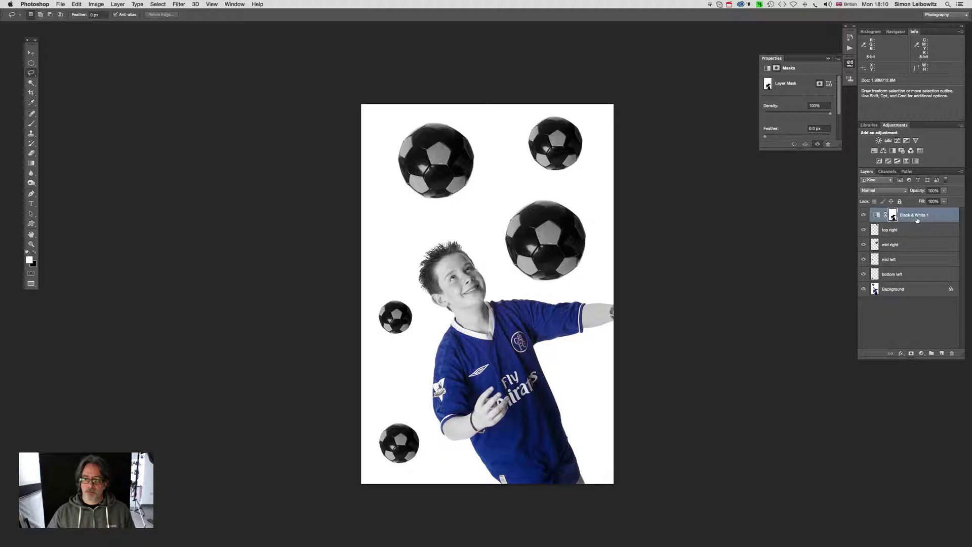
- Hide the Black & White adjustment layer and inspect its mask by itself before returning to the image view
left_click(864, 215)
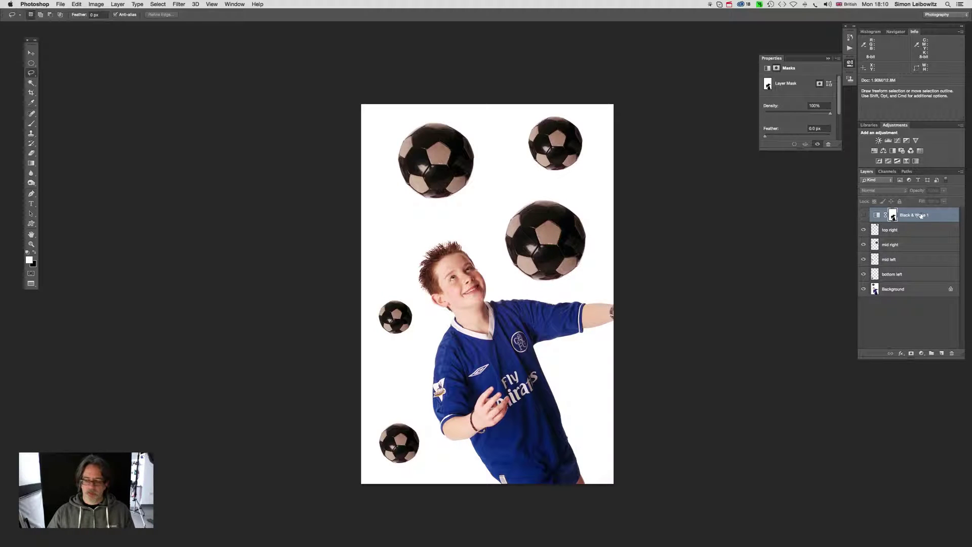
left_click(893, 217, "alt")
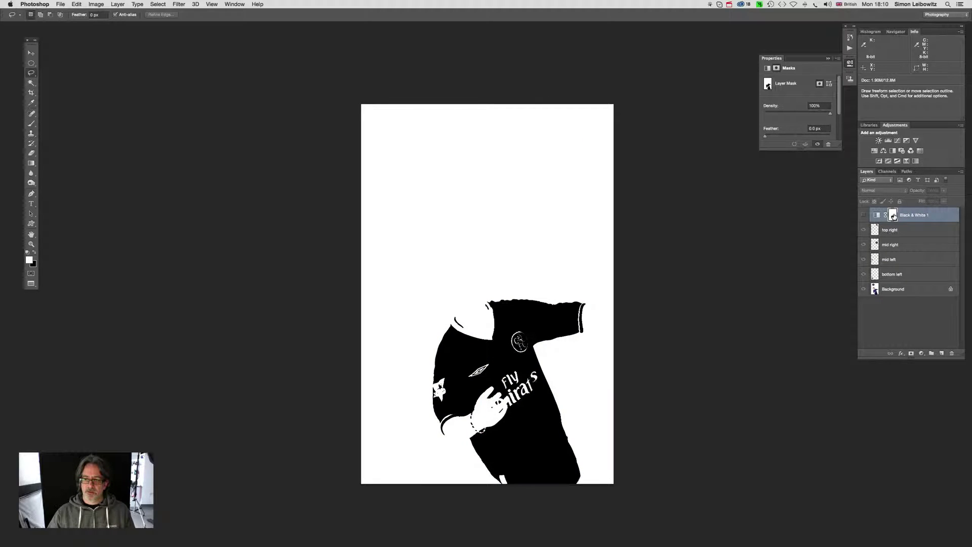
left_click(893, 216, "alt")
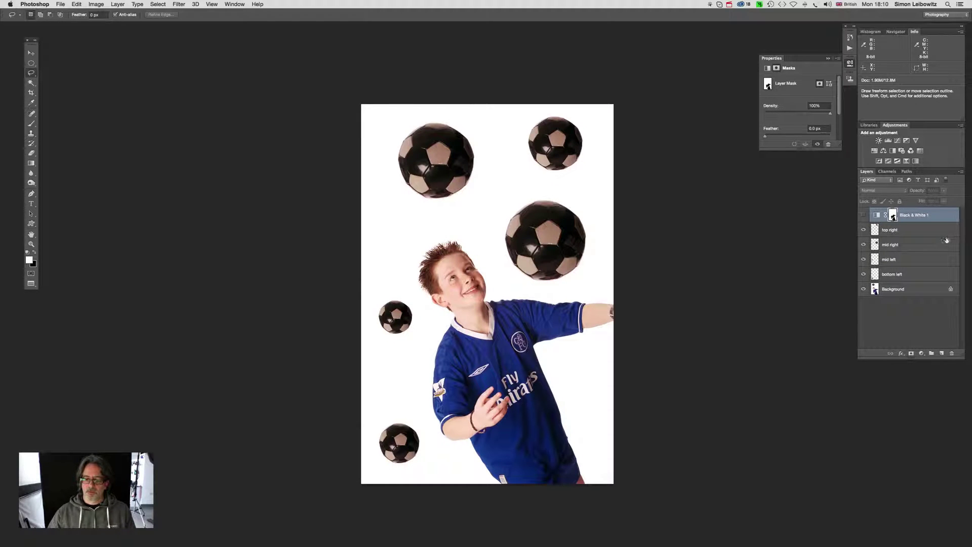